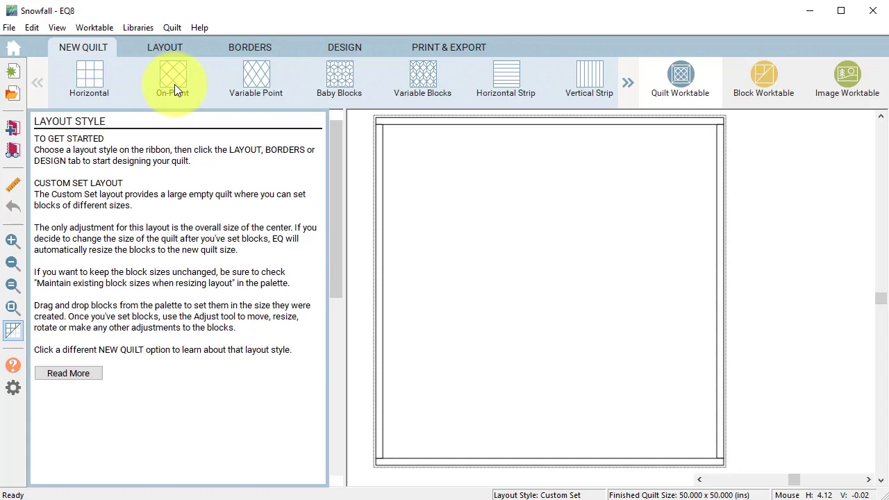
# Start an on-point quilt layout with 1 horizontal by 3 vertical blocks and a finished block width of 8 inches
pyautogui.click(175, 84)
pyautogui.click(170, 49)
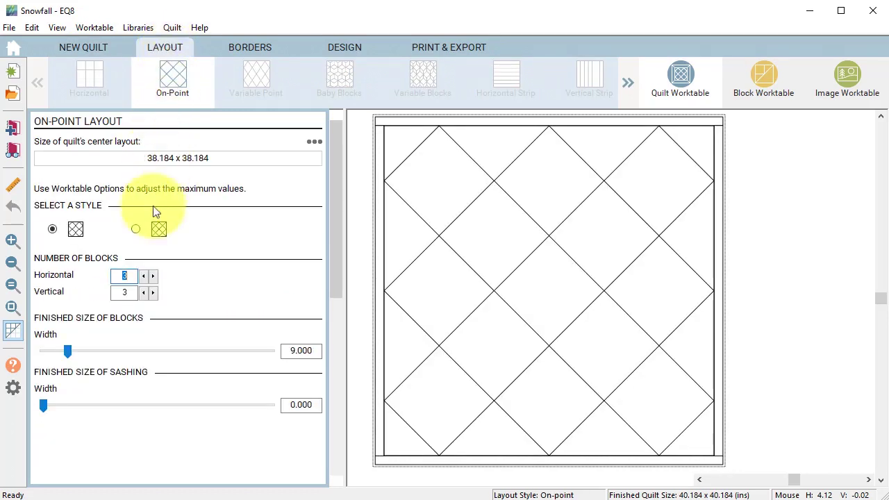
pyautogui.click(144, 277)
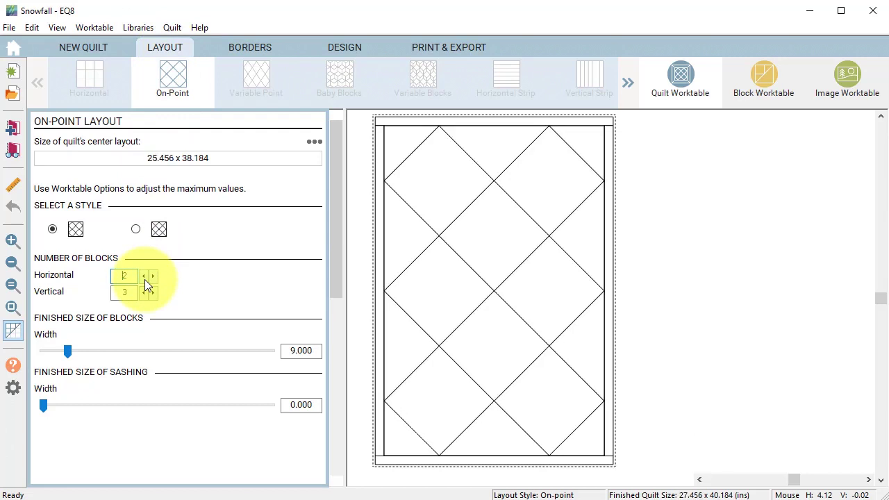
pyautogui.click(144, 277)
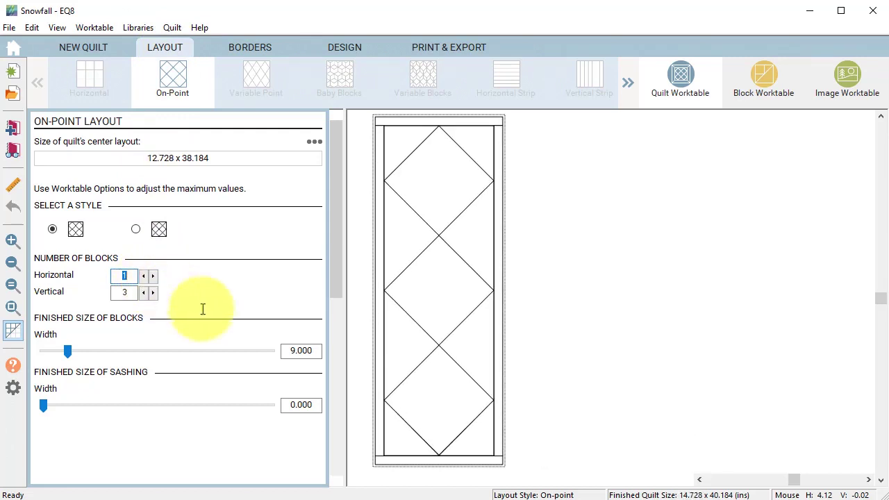
pyautogui.moveTo(285, 351); pyautogui.dragTo(334, 350)
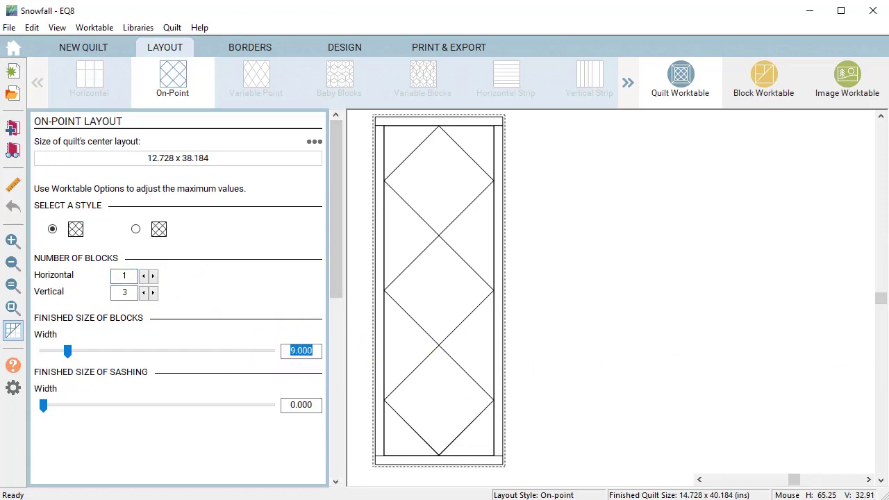
pyautogui.write('8')
# Add a second border around the quilt layout
pyautogui.click(254, 46)
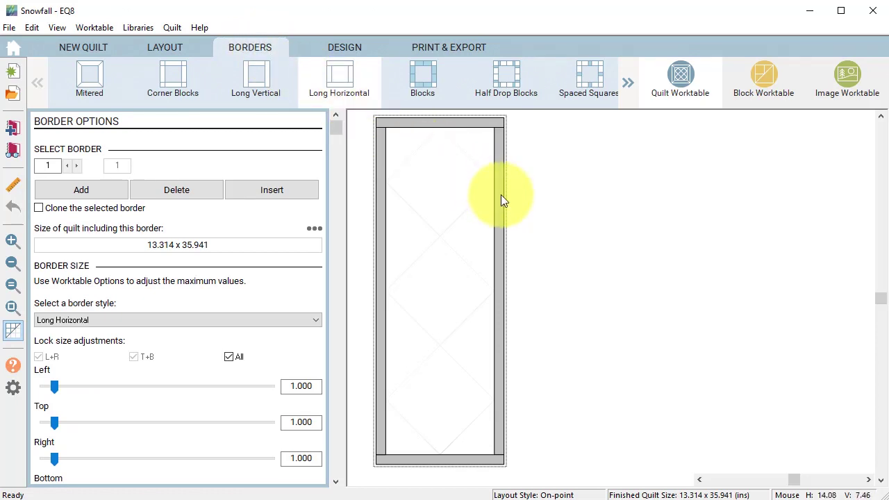
pyautogui.click(85, 190)
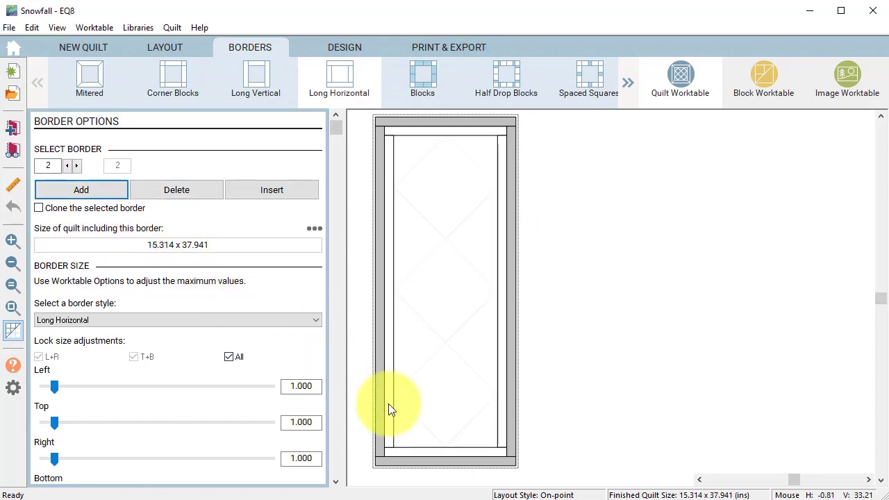
# Set the fabric-colored navy, blue and white star block from the sketchbook into all three on-point spaces of the quilt
pyautogui.click(350, 47)
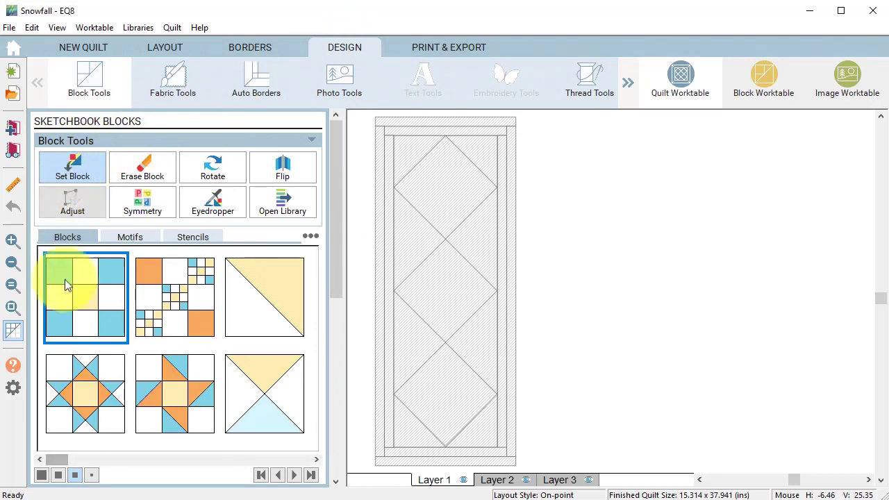
pyautogui.moveTo(58, 459); pyautogui.dragTo(317, 456)
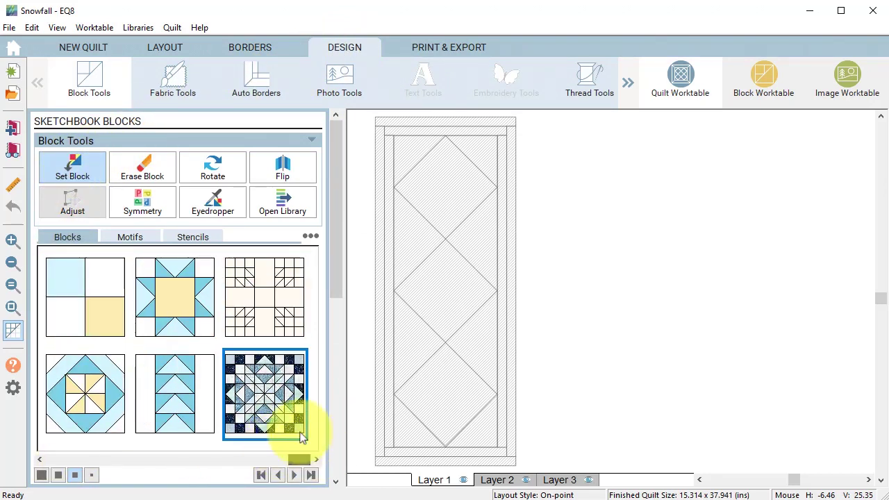
pyautogui.click(271, 403)
pyautogui.click(443, 207)
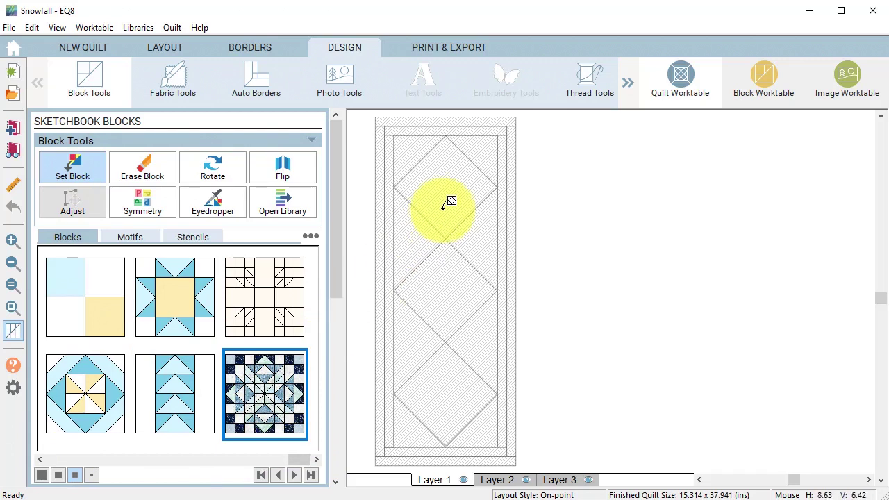
pyautogui.keyDown('ctrl'); pyautogui.click(448, 193); pyautogui.keyUp('ctrl')
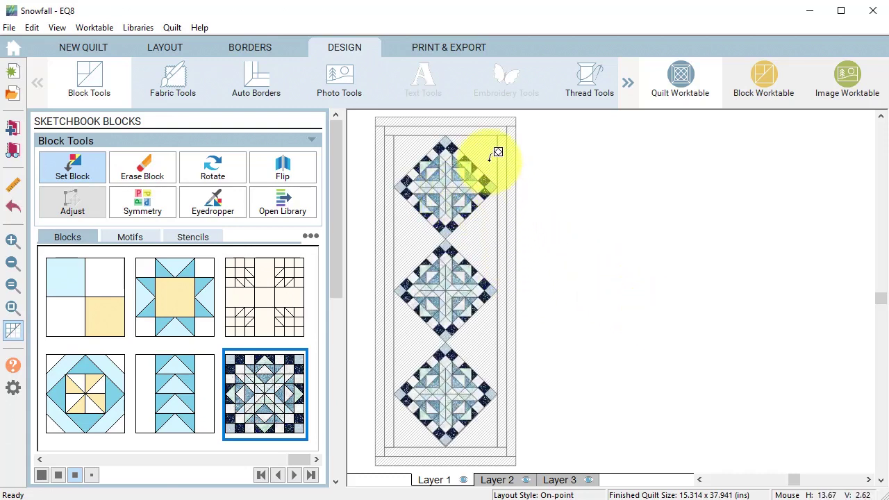
# Start a new pieced EasyDraw block on the Block Worktable
pyautogui.click(763, 83)
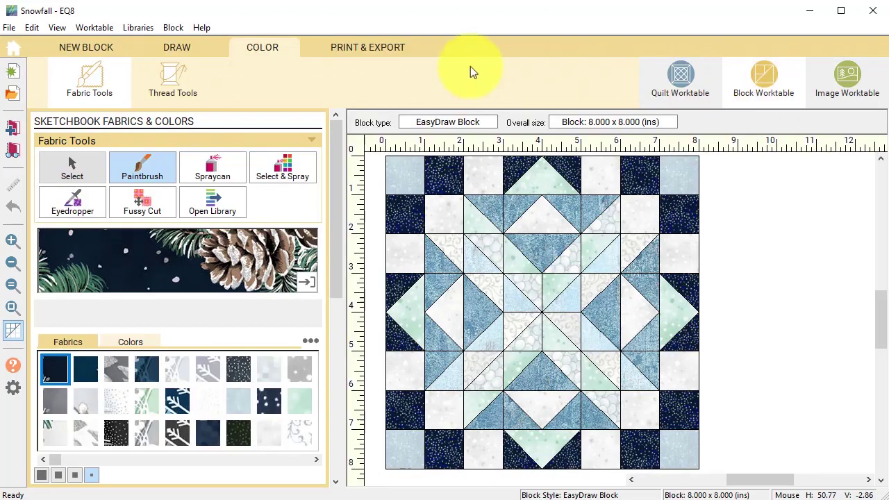
pyautogui.click(88, 47)
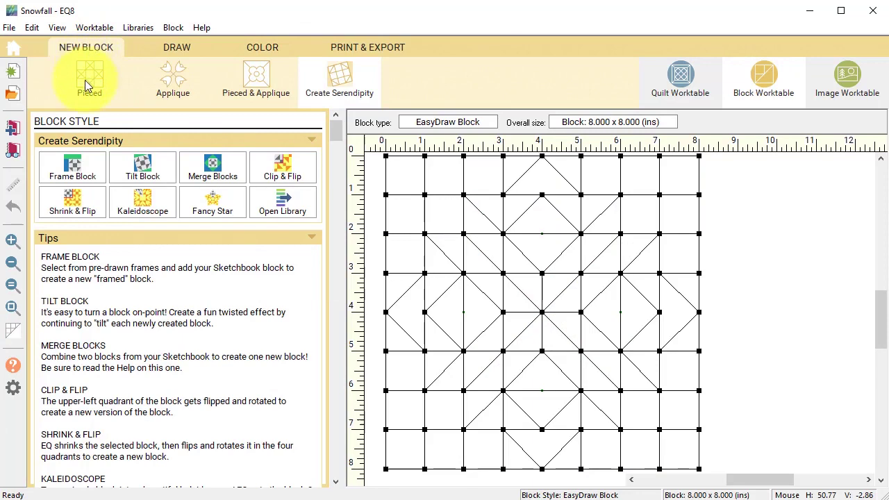
pyautogui.click(87, 92)
pyautogui.click(83, 167)
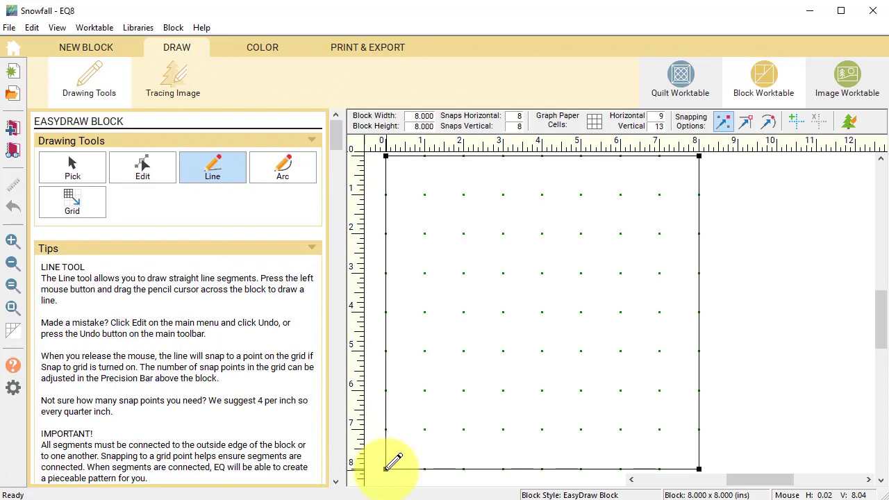
# Draw a lower-left to upper-right diagonal and vertical and horizontal lines 1 inch inside the left and top edges, then split them at their intersections
pyautogui.moveTo(386, 468)
pyautogui.mouseDown()
pyautogui.moveTo(705, 159)
pyautogui.moveTo(427, 157)
pyautogui.moveTo(455, 323)
pyautogui.moveTo(418, 419)
pyautogui.moveTo(426, 428)
pyautogui.mouseUp()
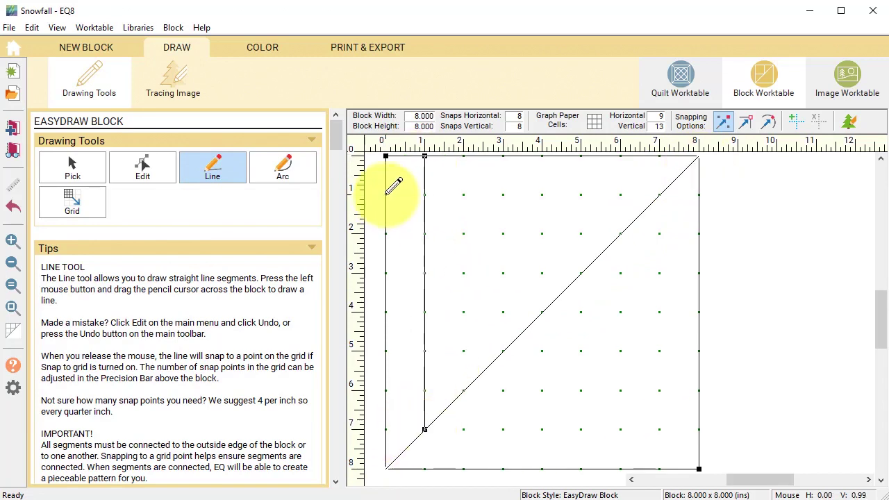
pyautogui.moveTo(387, 194); pyautogui.dragTo(660, 194)
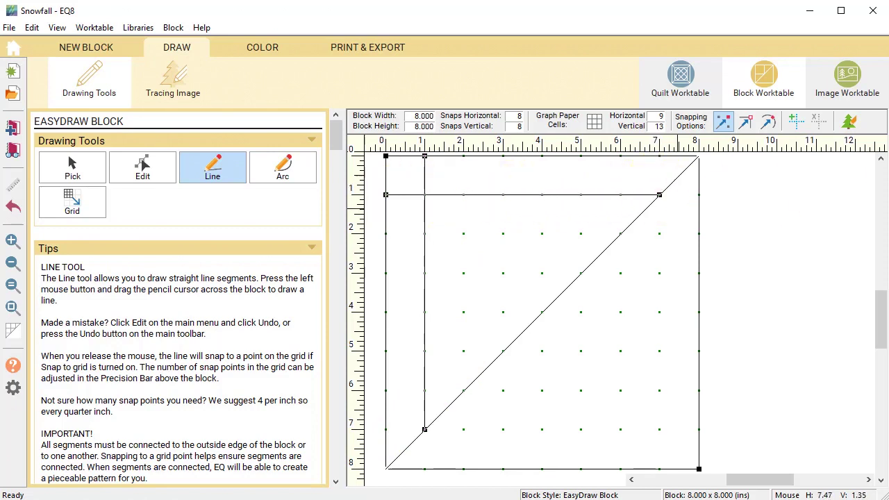
pyautogui.click(263, 46)
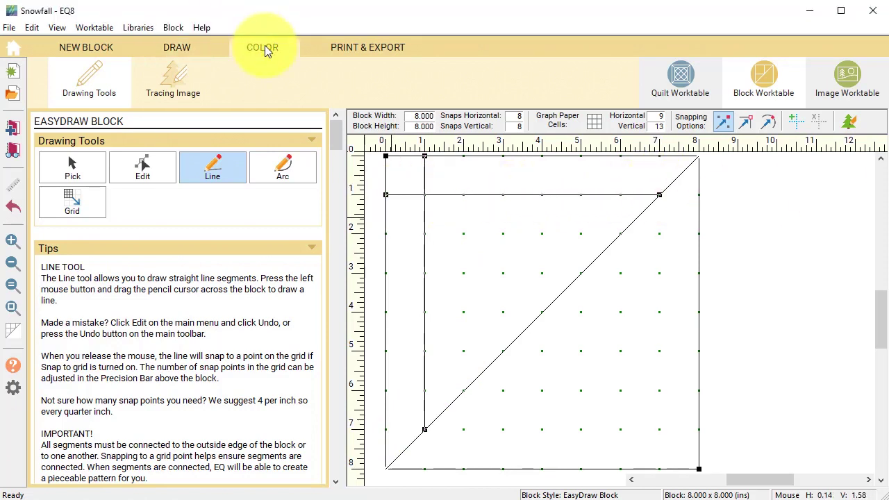
pyautogui.click(177, 48)
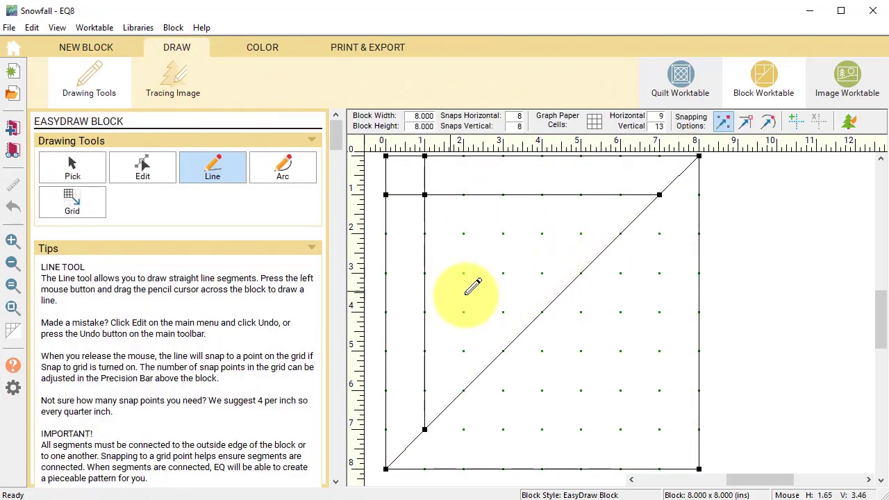
# Partition the inner vertical and horizontal segments of the large triangle into 4 equal parts each
pyautogui.click(144, 169)
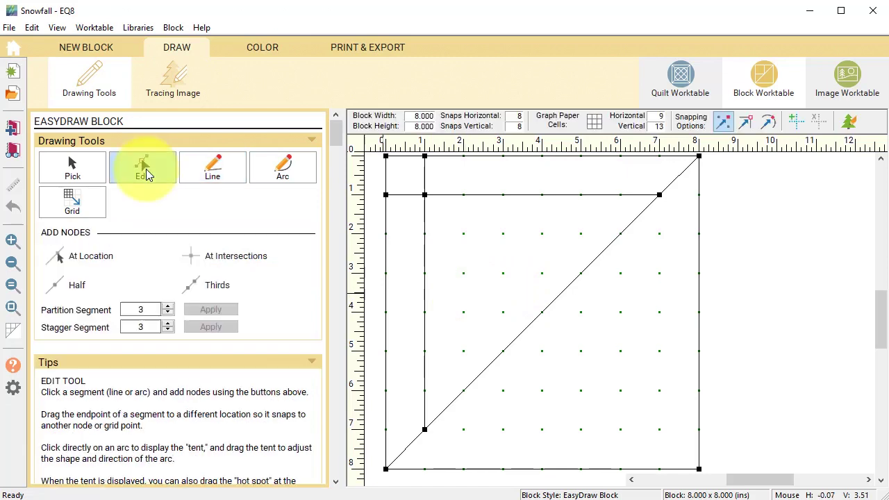
pyautogui.click(425, 281)
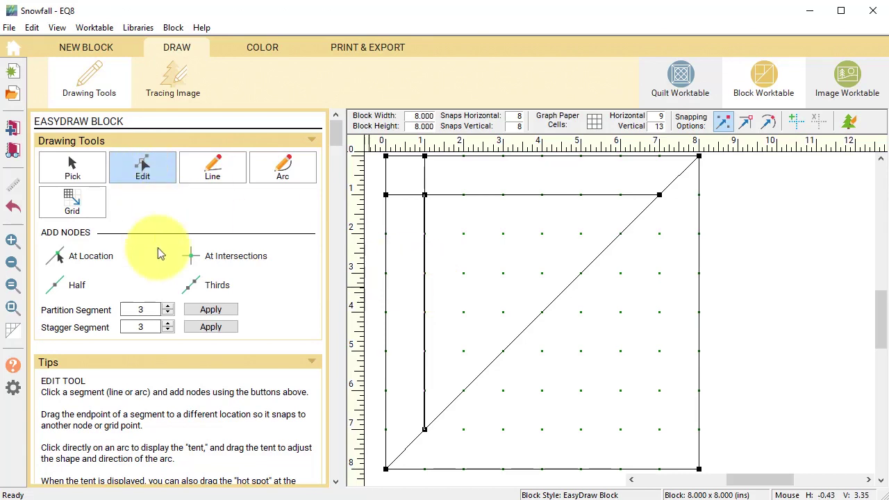
pyautogui.click(168, 307)
pyautogui.click(212, 310)
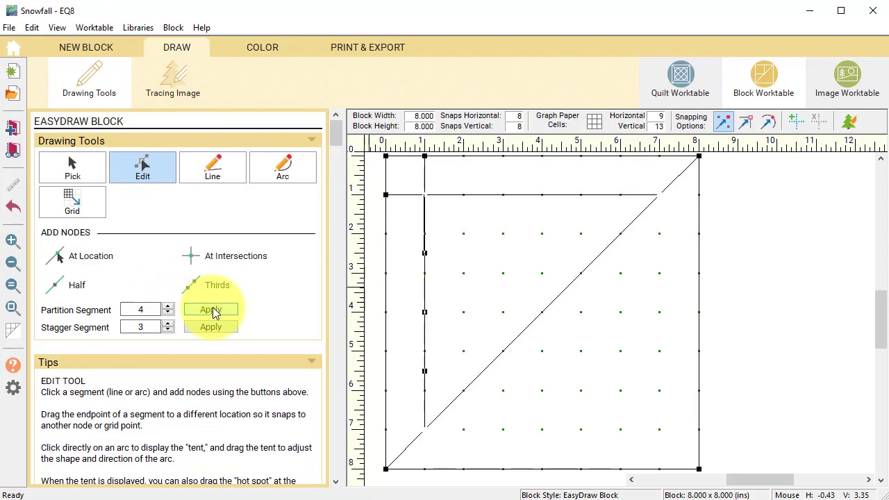
pyautogui.click(531, 197)
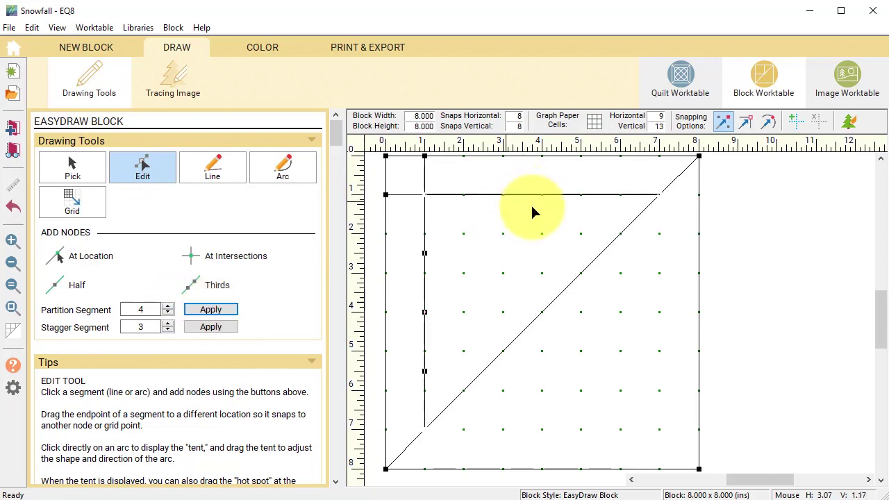
pyautogui.click(213, 310)
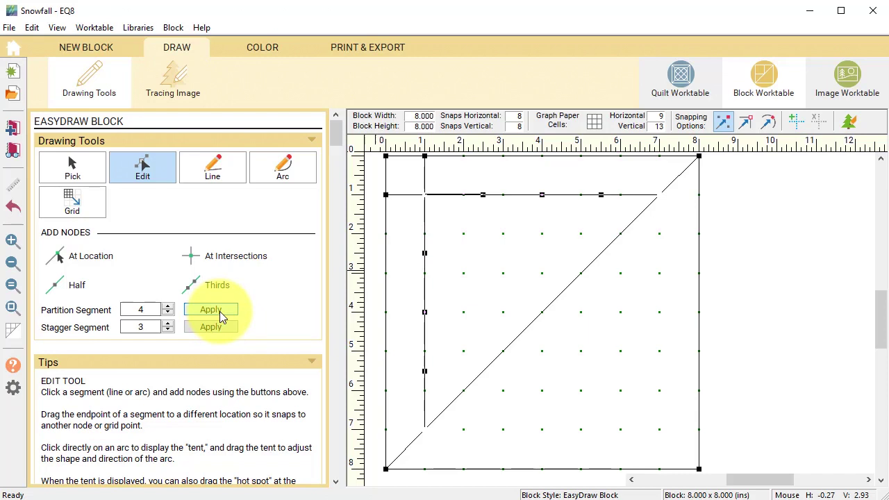
# Partition the long diagonal segment of the inner triangle into 8 equal parts
pyautogui.click(558, 296)
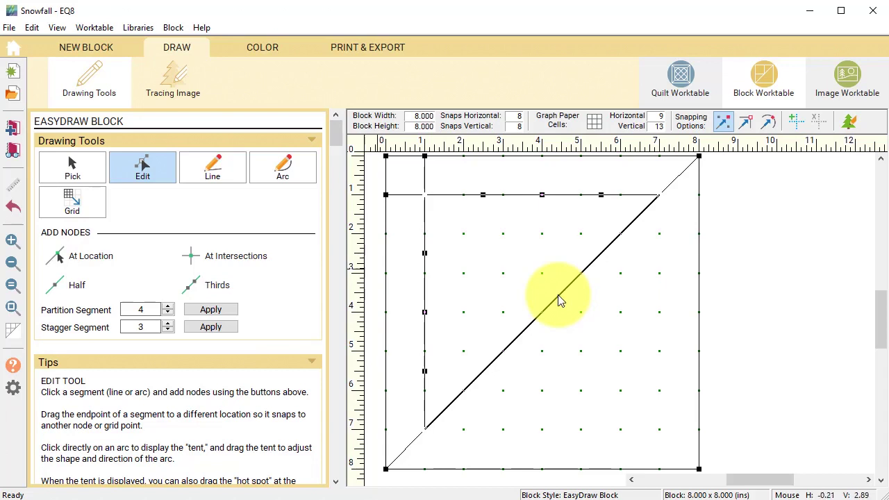
pyautogui.click(168, 306)
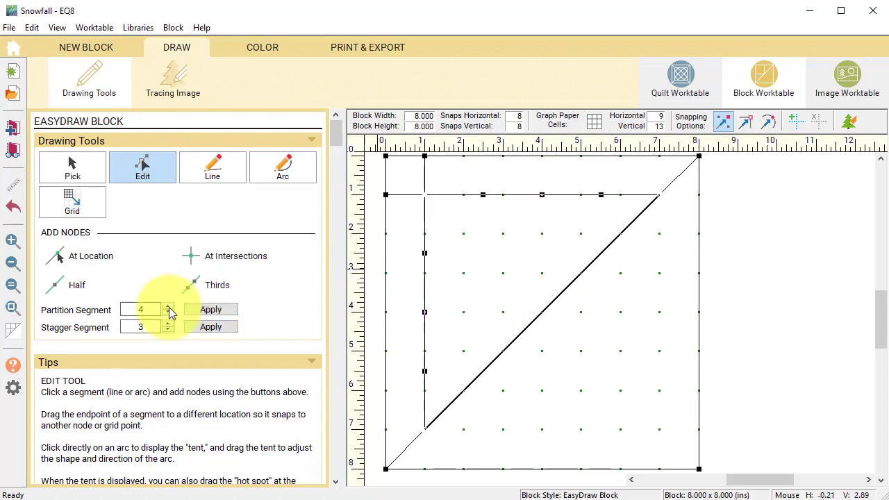
pyautogui.click(168, 306)
pyautogui.click(168, 307)
pyautogui.click(168, 306)
pyautogui.click(222, 315)
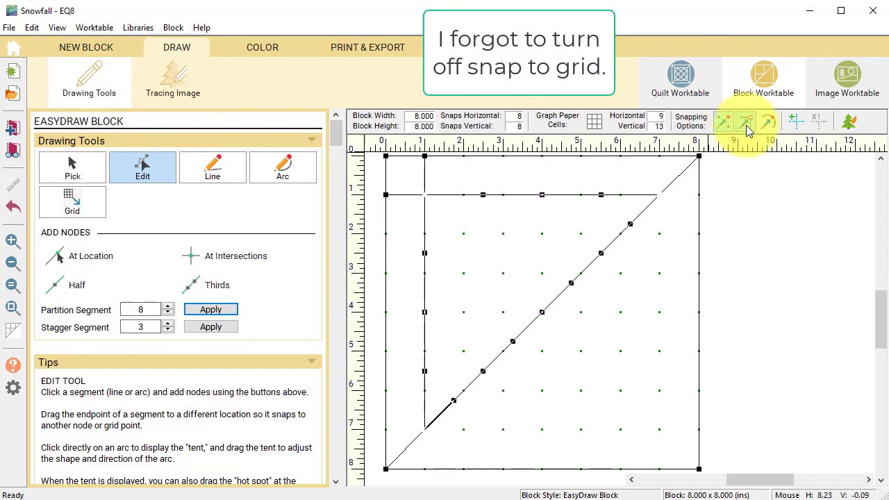
# Turn on snapping to nodes and draw three parallel diagonal lines joining matching nodes on the inner vertical and horizontal lines
pyautogui.click(213, 170)
pyautogui.moveTo(425, 252)
pyautogui.mouseDown()
pyautogui.moveTo(488, 188)
pyautogui.moveTo(482, 195)
pyautogui.mouseUp()
pyautogui.moveTo(425, 311); pyautogui.dragTo(542, 195)
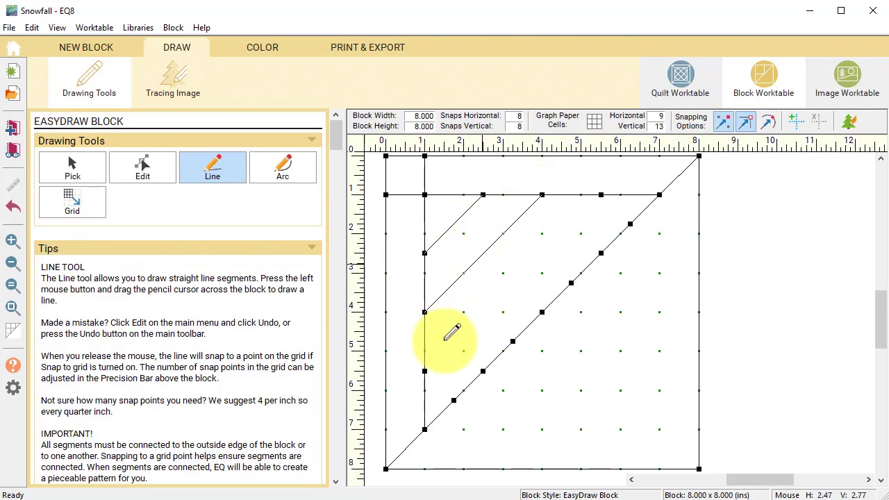
pyautogui.moveTo(425, 369); pyautogui.dragTo(601, 194)
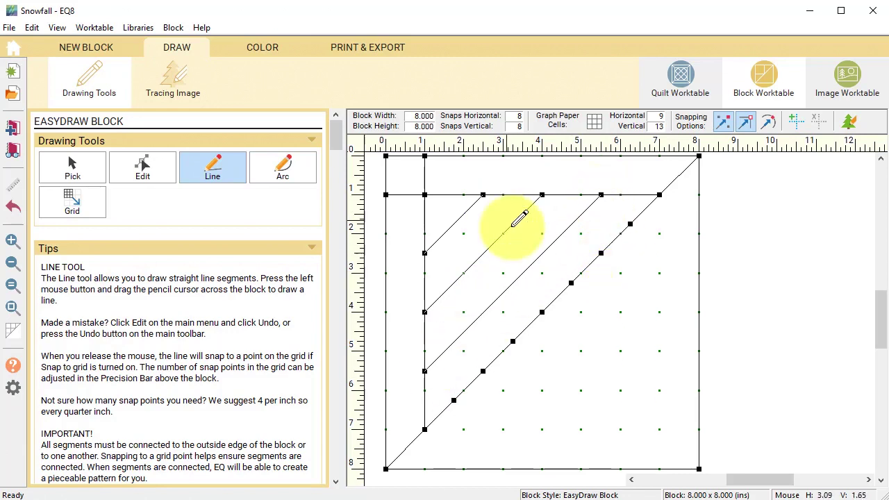
# Draw two lines perpendicular to the long diagonal from the ends of the shortest diagonal, and split all lines where they cross
pyautogui.moveTo(482, 195)
pyautogui.mouseDown()
pyautogui.moveTo(575, 268)
pyautogui.moveTo(570, 283)
pyautogui.mouseUp()
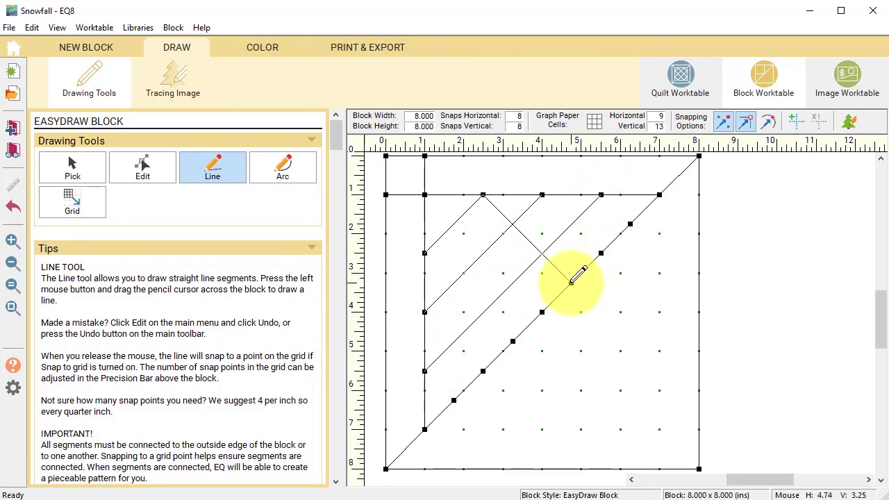
pyautogui.moveTo(442, 255)
pyautogui.mouseDown()
pyautogui.moveTo(433, 256)
pyautogui.moveTo(513, 341)
pyautogui.mouseUp()
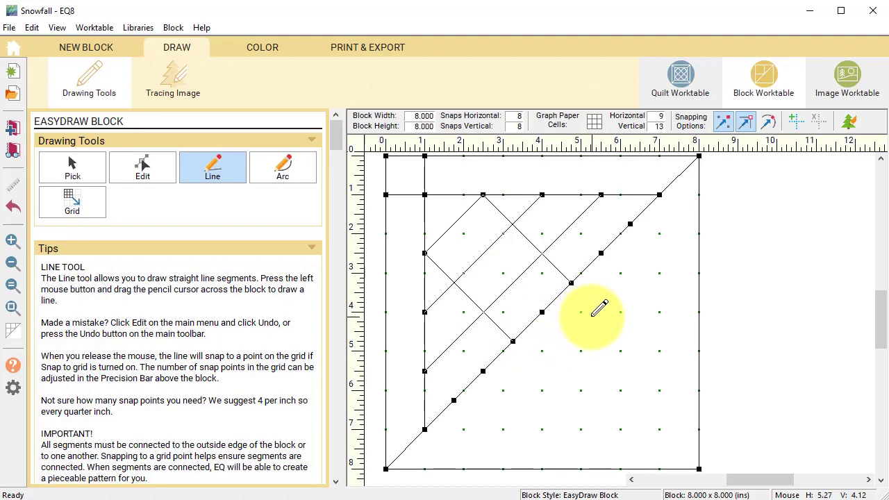
pyautogui.click(266, 46)
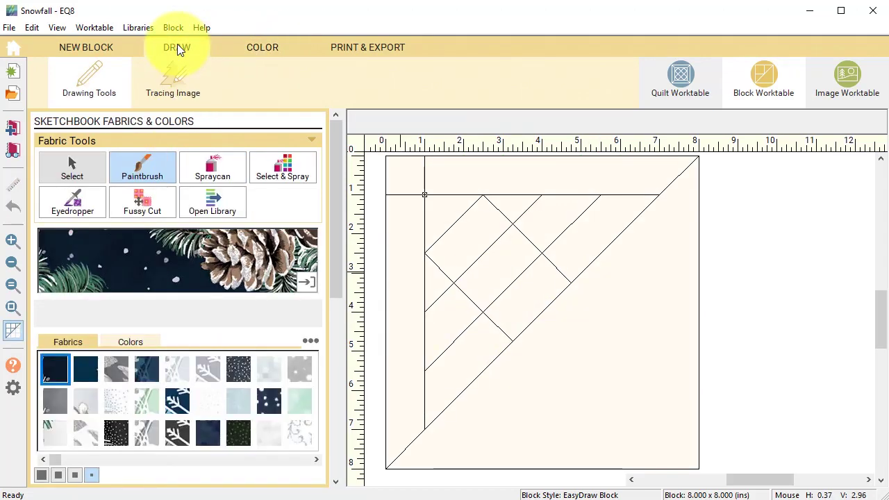
pyautogui.click(177, 46)
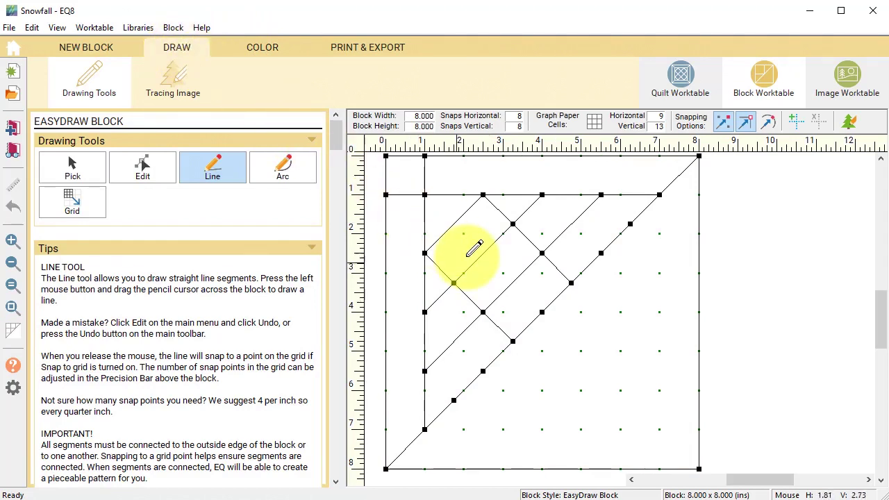
# Add a halfway node to each of the three parallel diagonal segments between the two perpendicular lines
pyautogui.click(142, 169)
pyautogui.click(455, 222)
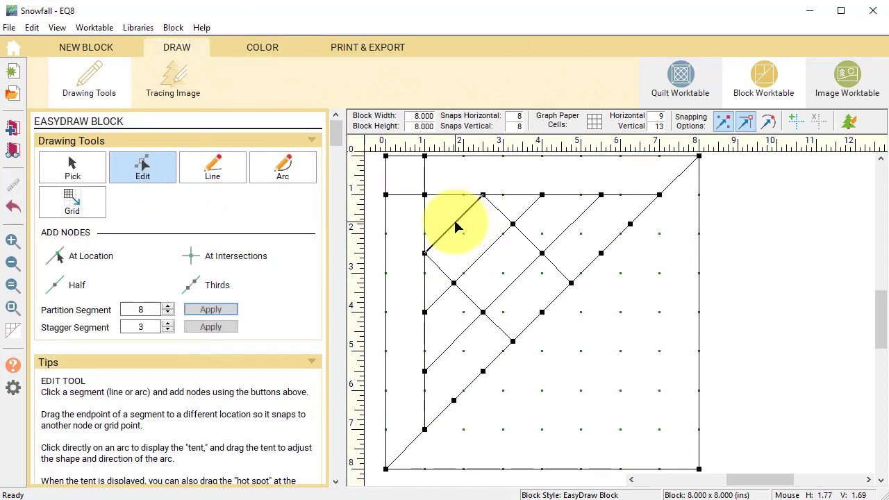
pyautogui.click(94, 284)
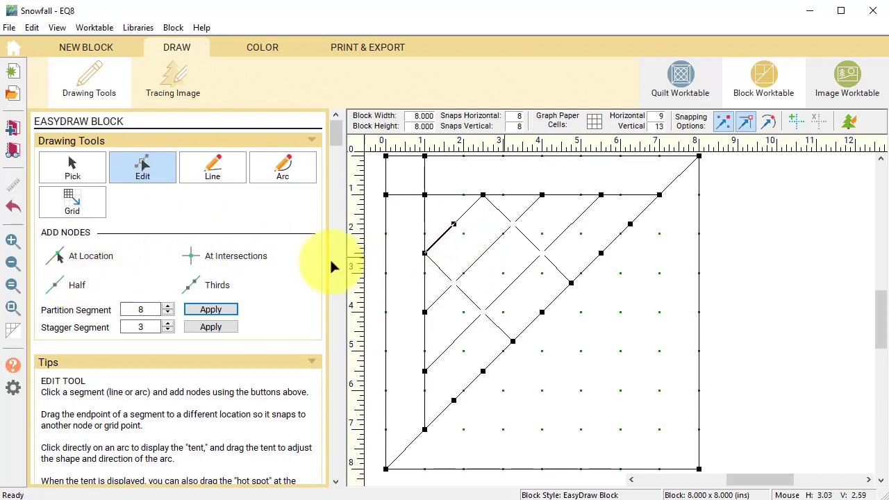
pyautogui.click(480, 251)
pyautogui.click(79, 286)
pyautogui.click(504, 290)
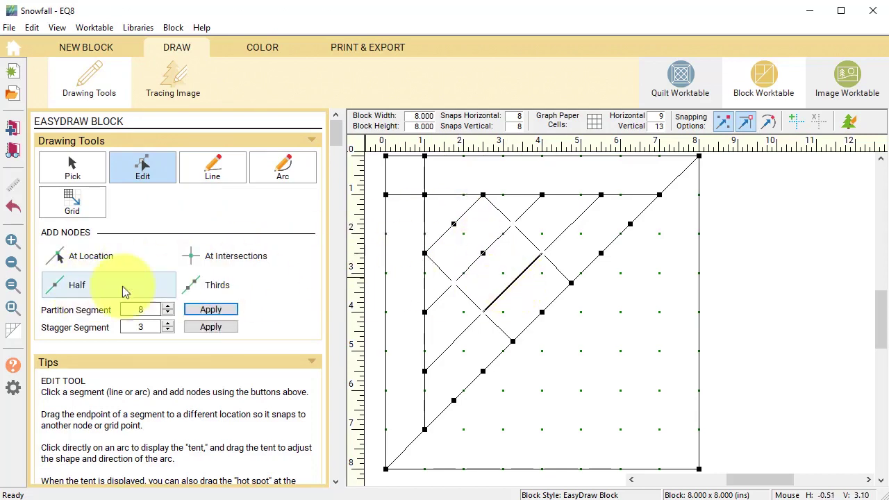
pyautogui.click(125, 291)
# Draw a vertical and a horizontal line from each of the three halfway nodes to the perpendicular lines, forming three flying geese
pyautogui.click(215, 170)
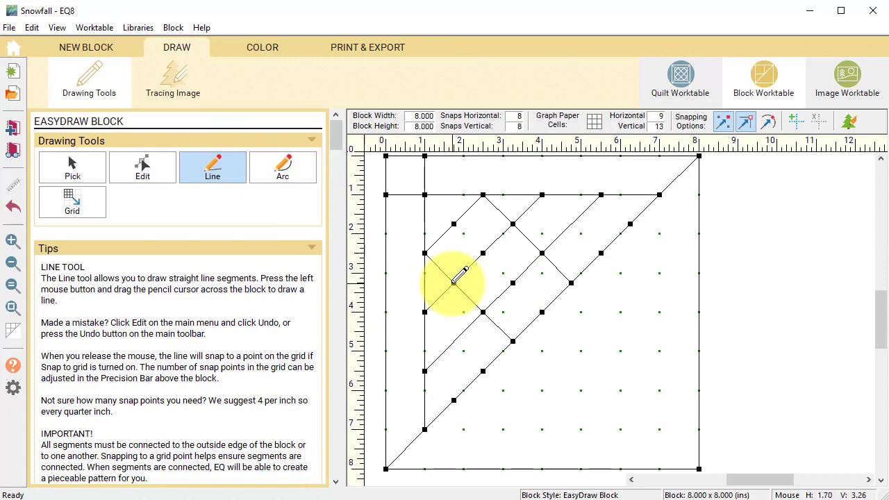
pyautogui.moveTo(453, 282); pyautogui.dragTo(513, 224)
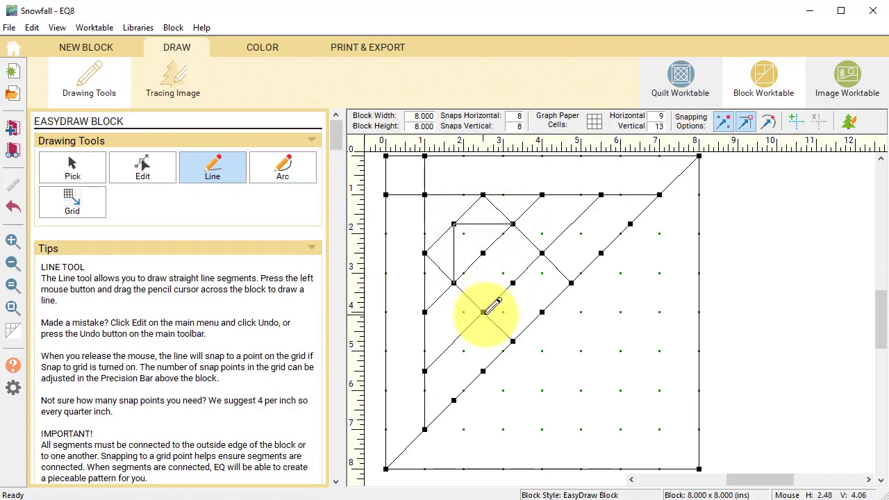
pyautogui.moveTo(483, 312); pyautogui.dragTo(541, 253)
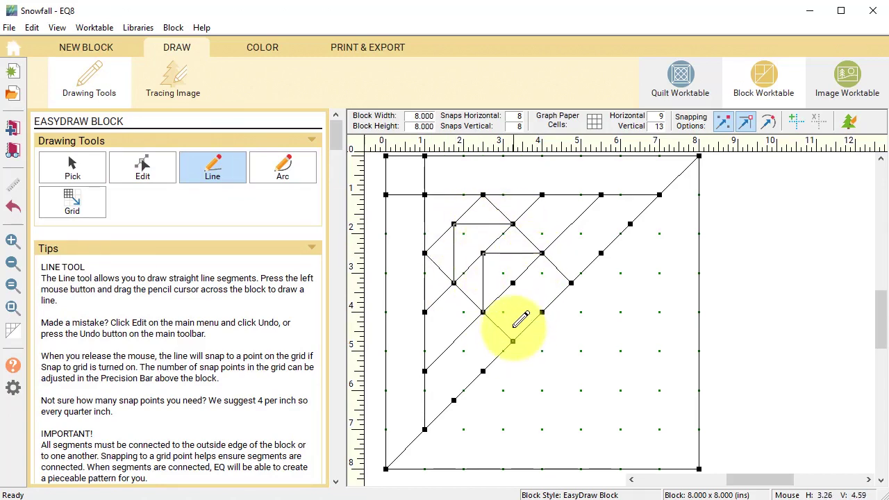
pyautogui.moveTo(512, 341); pyautogui.dragTo(512, 283)
pyautogui.moveTo(512, 282); pyautogui.dragTo(571, 283)
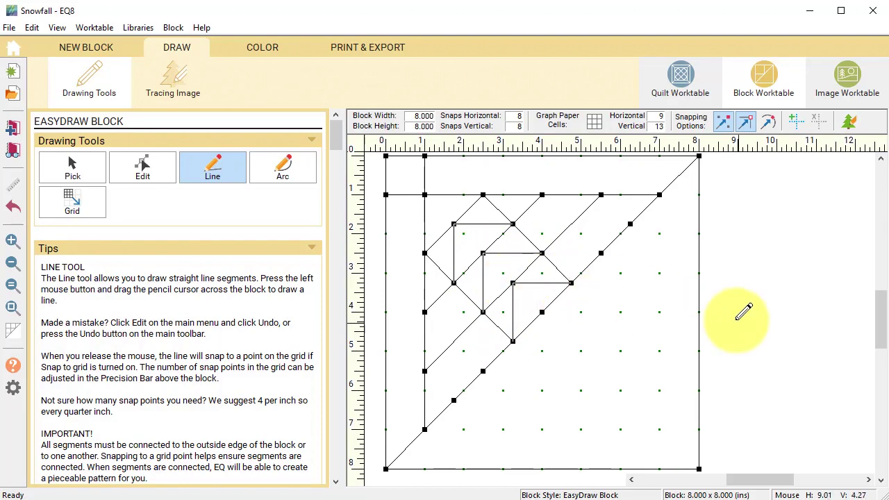
# Color the geese and corner square white and the rest of the pieced half navy dotted fabric, and add the block to the sketchbook
pyautogui.click(273, 48)
pyautogui.click(208, 403)
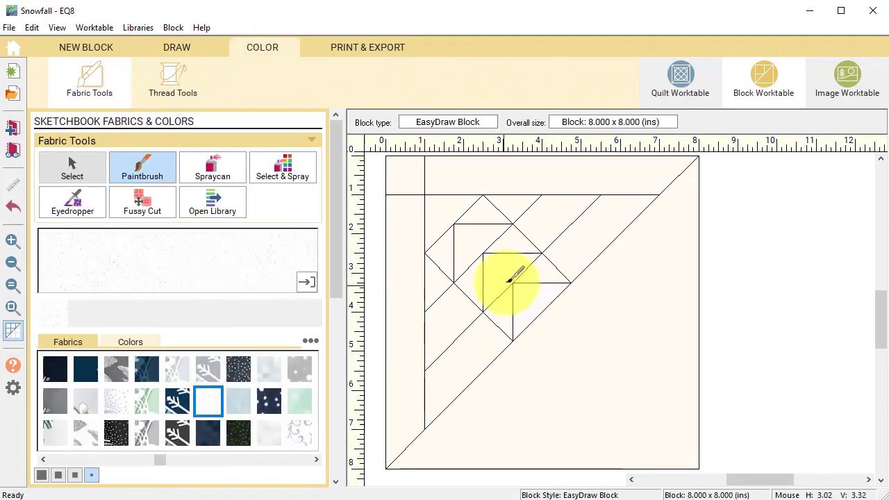
pyautogui.click(238, 368)
pyautogui.click(448, 254)
pyautogui.click(268, 400)
pyautogui.click(449, 254)
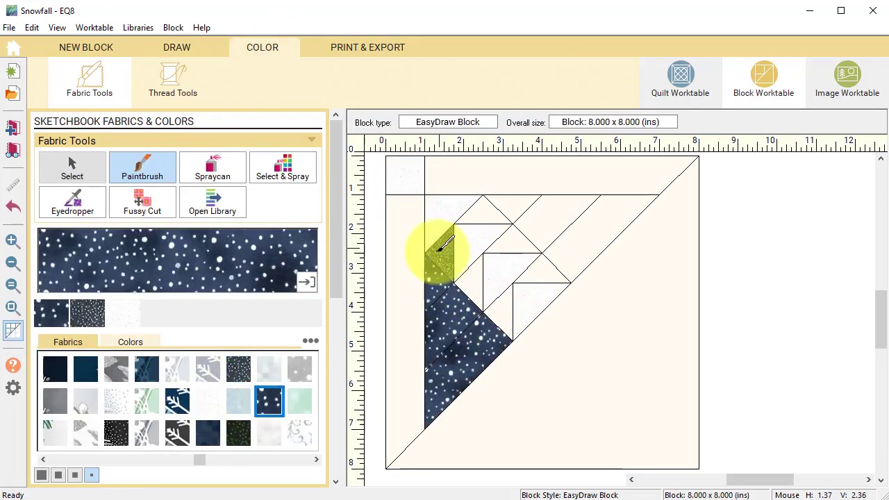
pyautogui.click(487, 229)
pyautogui.click(569, 236)
pyautogui.click(568, 237)
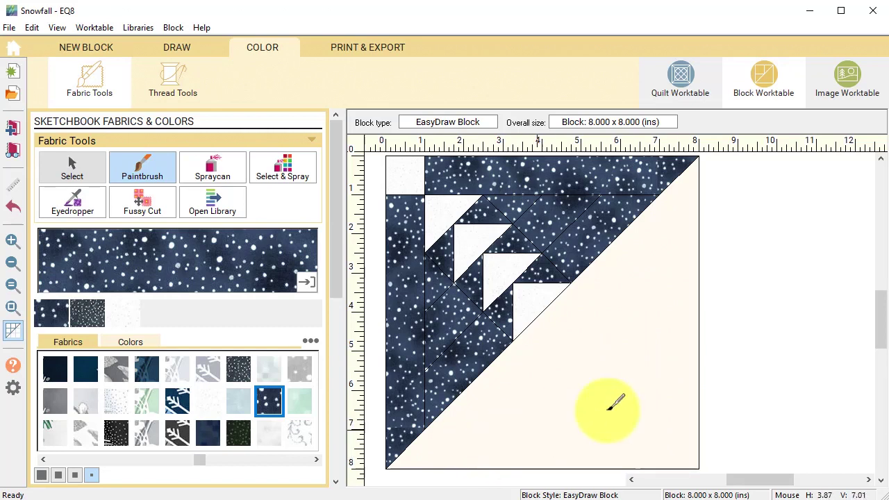
pyautogui.click(13, 135)
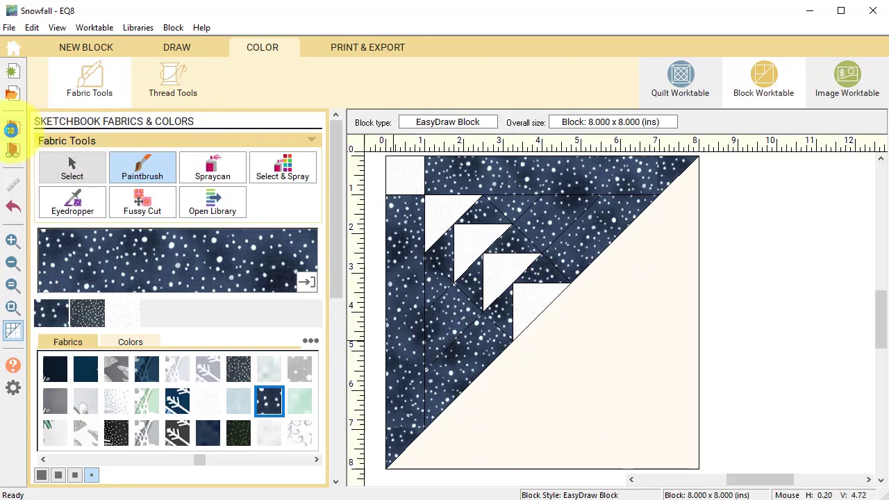
# On the quilt worktable, set the flying geese triangle block into the four side setting triangles between the star blocks
pyautogui.click(682, 78)
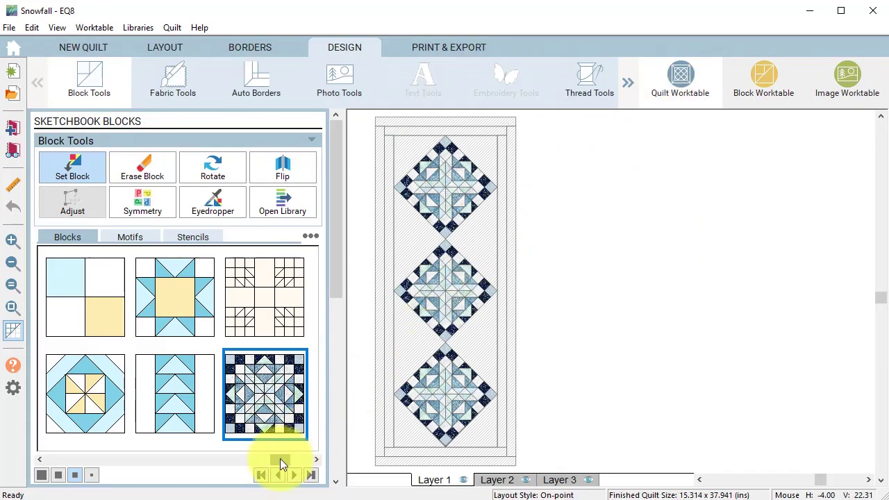
pyautogui.moveTo(283, 463); pyautogui.dragTo(298, 432)
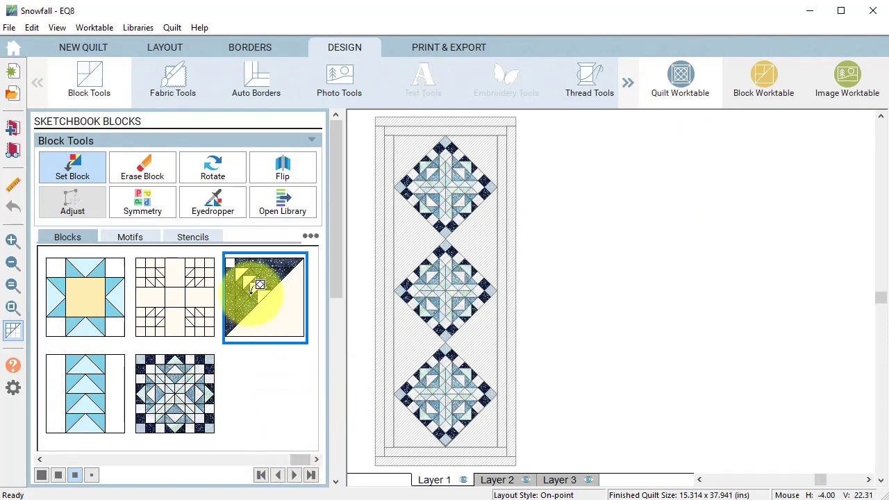
pyautogui.click(486, 230)
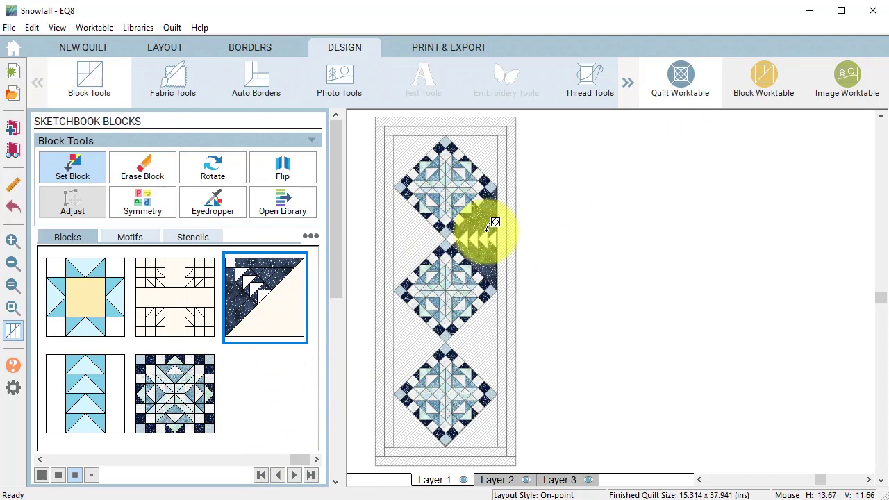
pyautogui.click(490, 340)
pyautogui.click(416, 337)
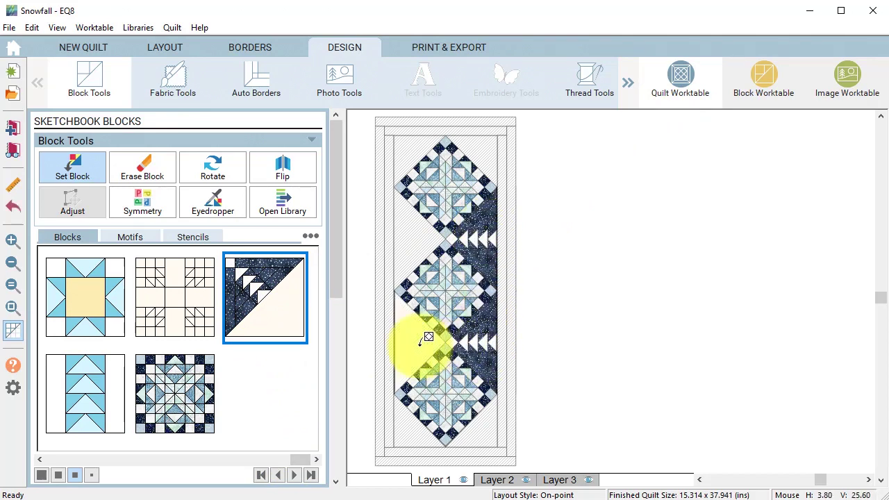
pyautogui.click(422, 239)
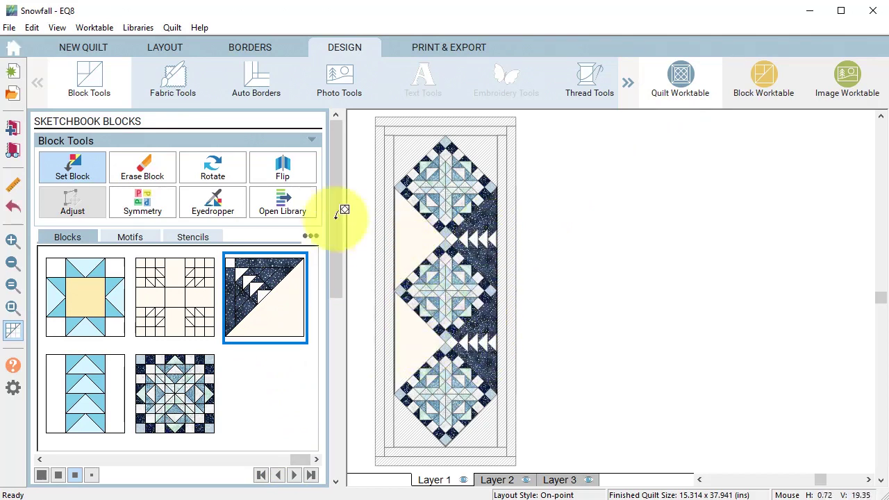
# Rotate the two left-hand setting triangle blocks so their flying geese fill the triangles and point toward the runner's centre
pyautogui.click(212, 168)
pyautogui.click(406, 230)
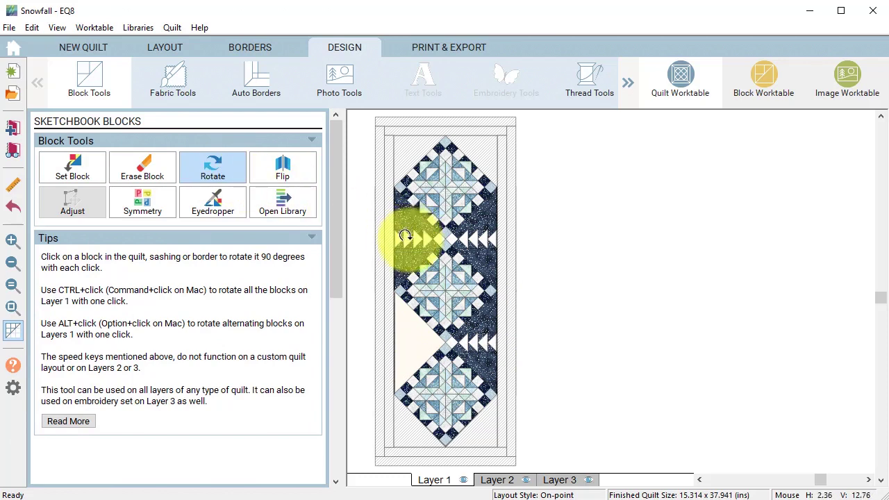
pyautogui.click(403, 338)
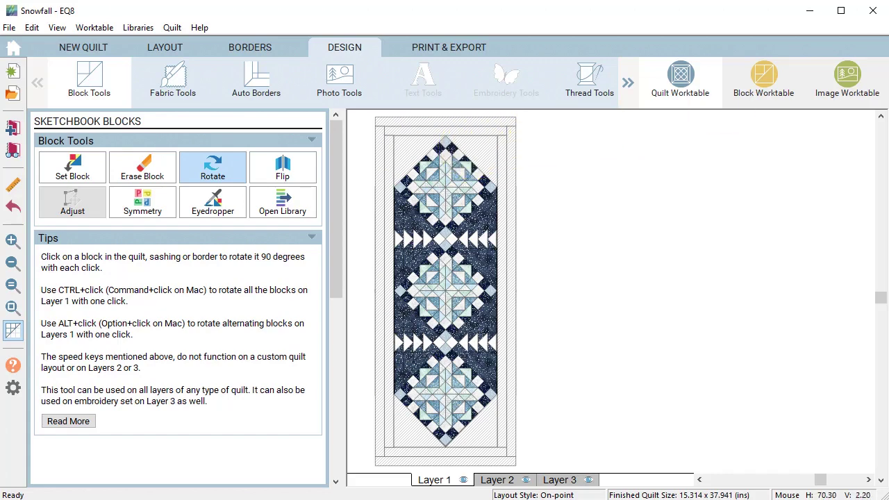
# Start a new EasyDraw block with grid-point snapping on, draw both corner-to-corner diagonals, and split them at their crossing
pyautogui.click(764, 77)
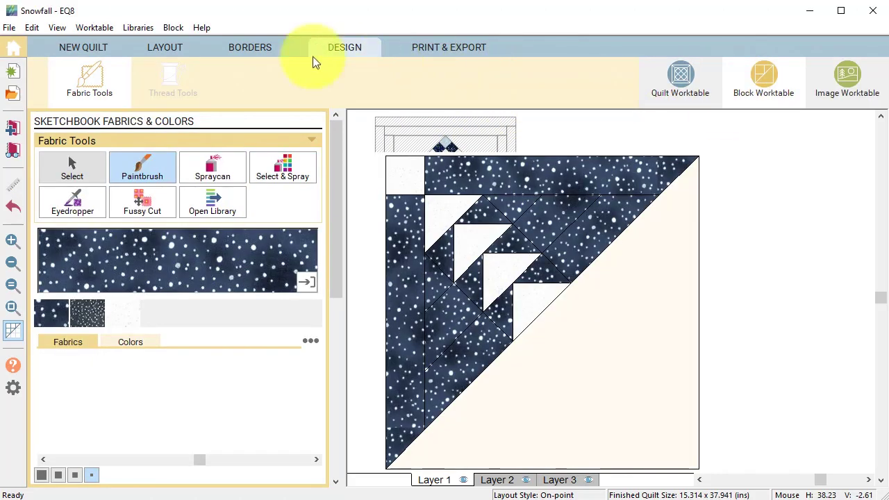
pyautogui.click(100, 47)
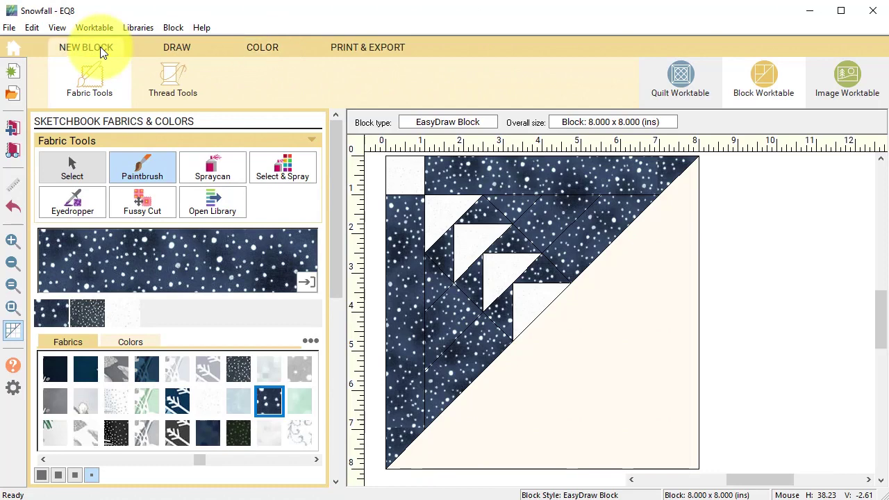
pyautogui.click(84, 167)
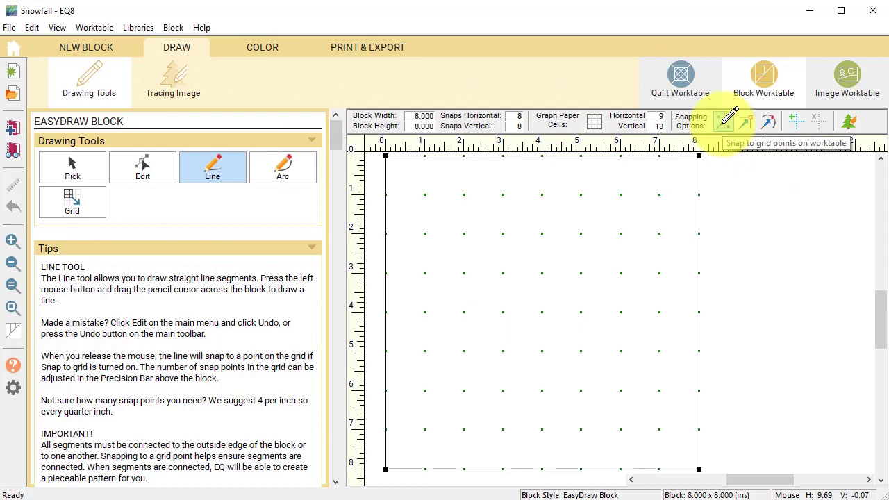
pyautogui.click(722, 124)
pyautogui.moveTo(386, 156)
pyautogui.mouseDown()
pyautogui.moveTo(684, 464)
pyautogui.moveTo(697, 466)
pyautogui.mouseUp()
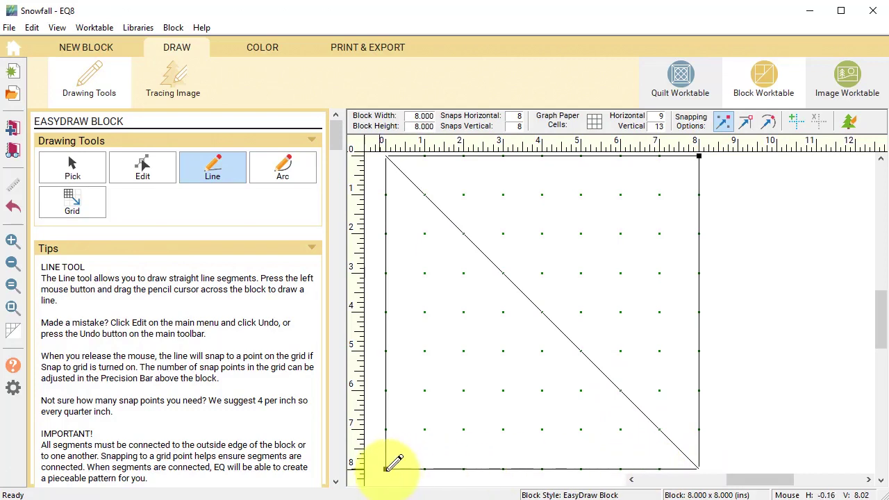
pyautogui.moveTo(386, 469)
pyautogui.mouseDown()
pyautogui.moveTo(613, 161)
pyautogui.moveTo(700, 155)
pyautogui.mouseUp()
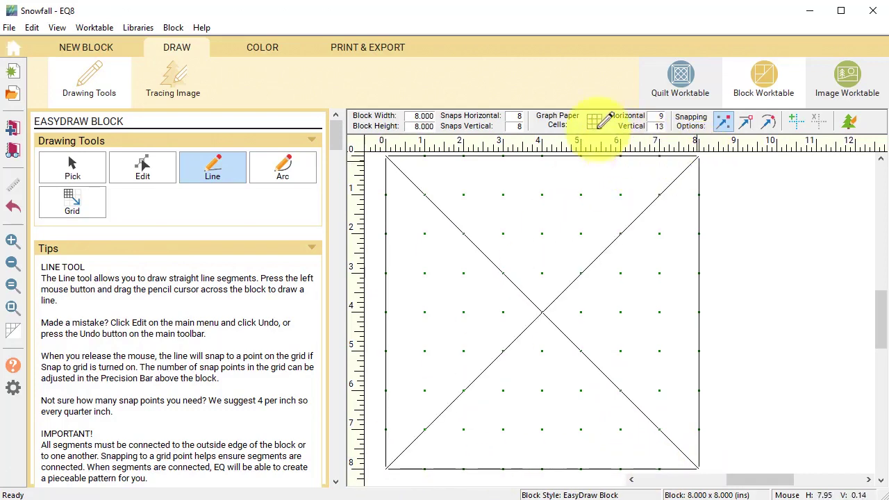
pyautogui.click(266, 45)
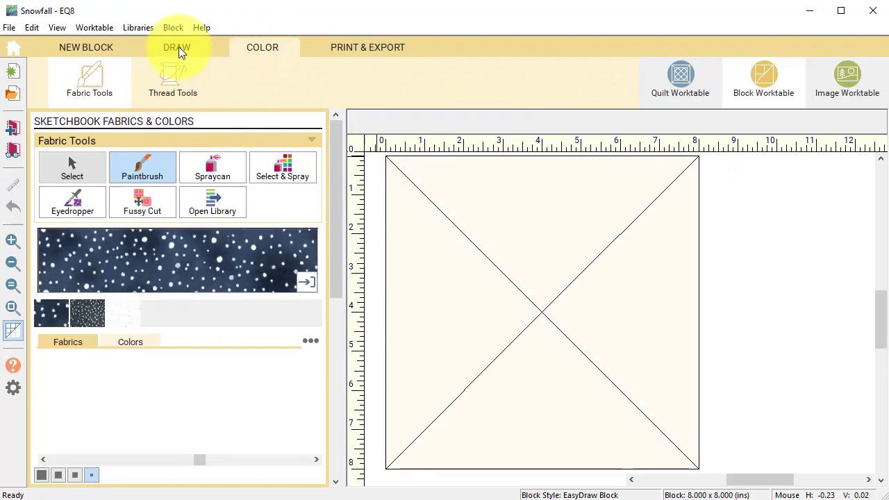
pyautogui.click(178, 47)
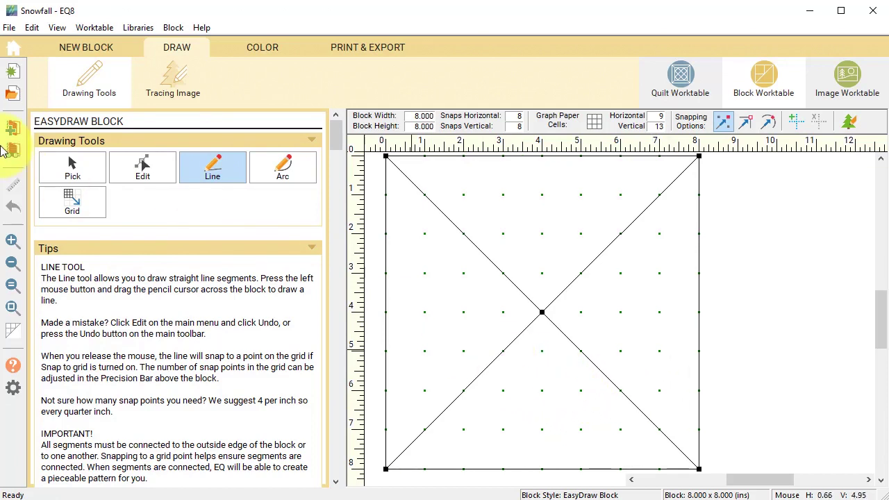
# Clone the lower-left half of the diagonal and place the copy 1 inch to the right of the original
pyautogui.click(12, 241)
pyautogui.moveTo(366, 273); pyautogui.dragTo(736, 482)
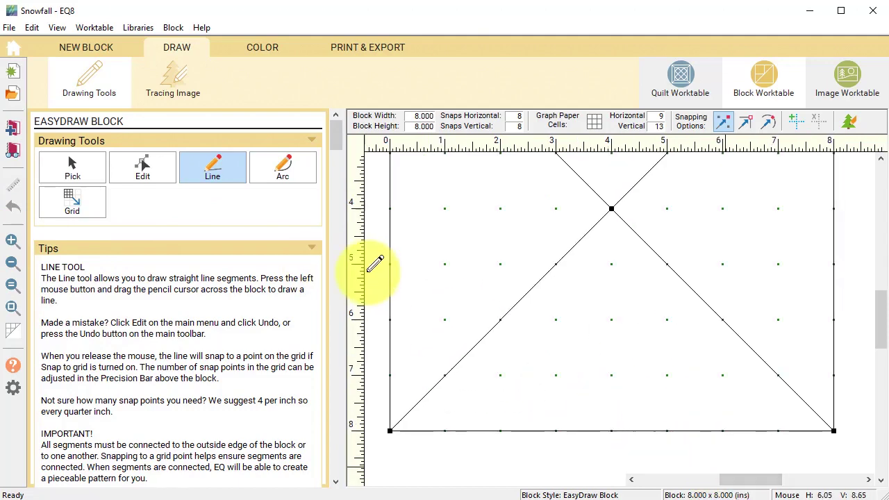
pyautogui.click(71, 164)
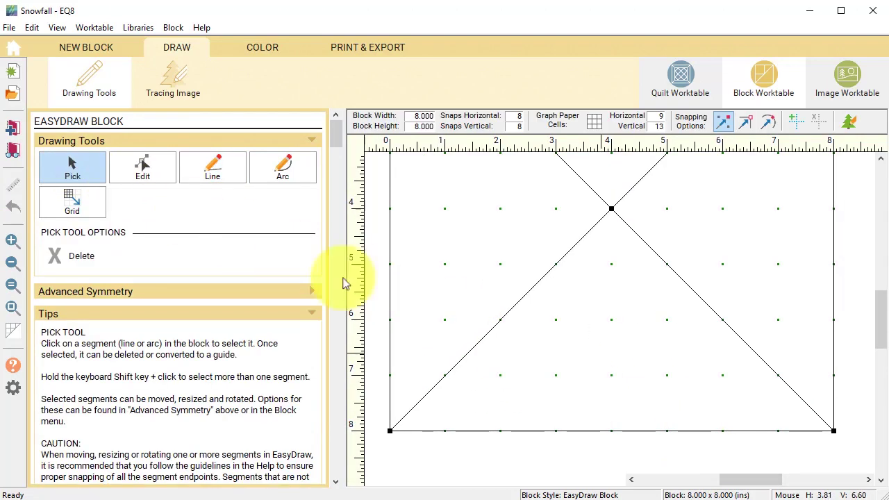
pyautogui.click(496, 322)
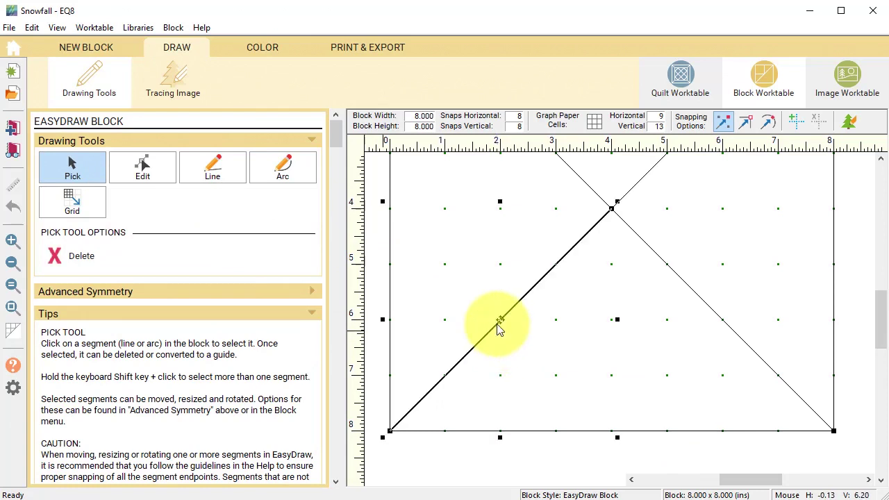
pyautogui.click(300, 293)
pyautogui.click(212, 318)
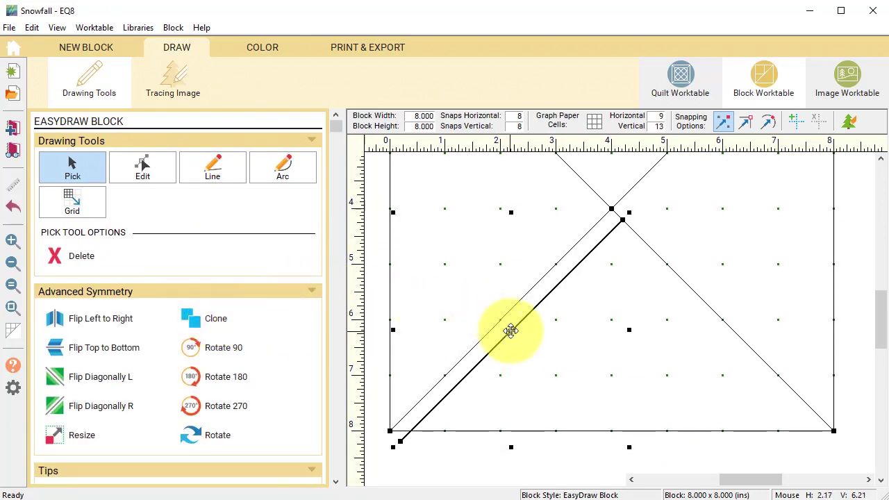
pyautogui.moveTo(509, 329); pyautogui.dragTo(553, 318)
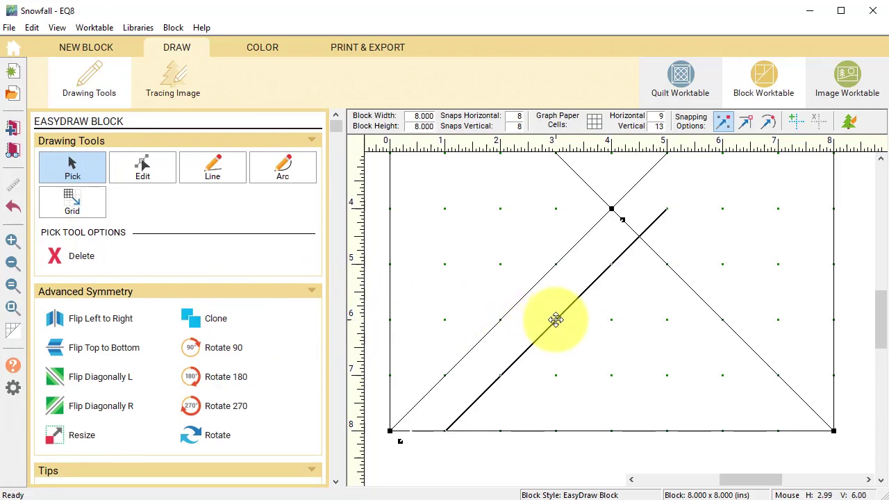
# Clone the lower-right half-diagonal, place the copy 1 inch to the left of the original, and split the lines where they cross
pyautogui.click(746, 347)
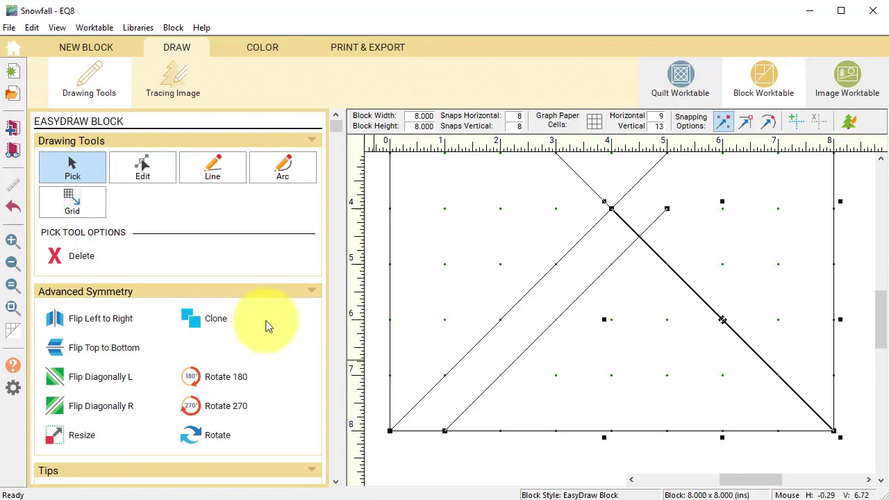
pyautogui.click(209, 320)
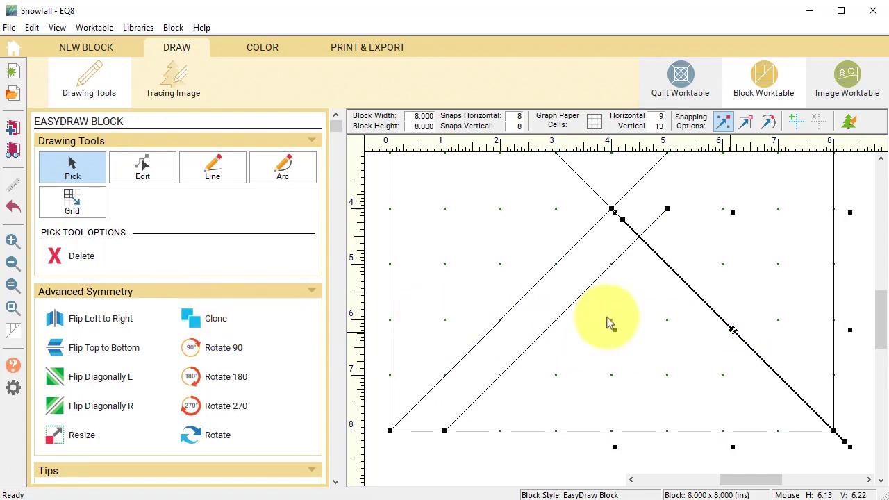
pyautogui.moveTo(740, 334)
pyautogui.mouseDown()
pyautogui.moveTo(692, 333)
pyautogui.moveTo(674, 317)
pyautogui.mouseUp()
pyautogui.click(265, 47)
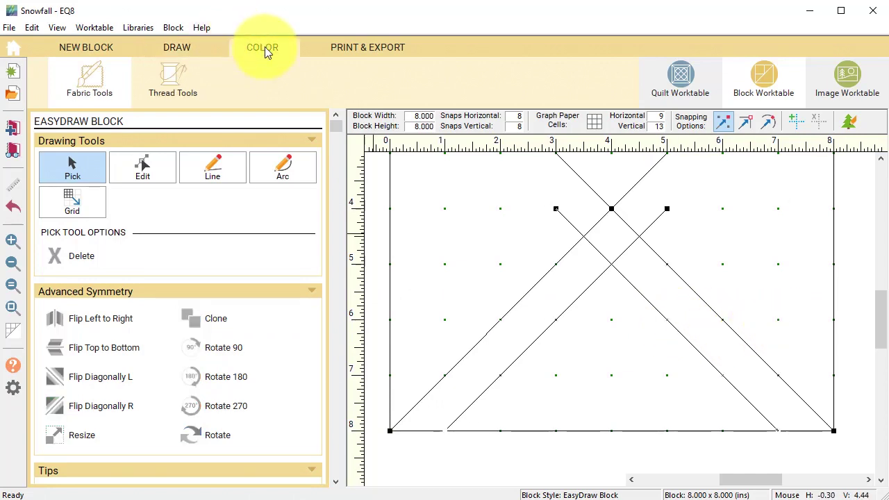
pyautogui.click(176, 48)
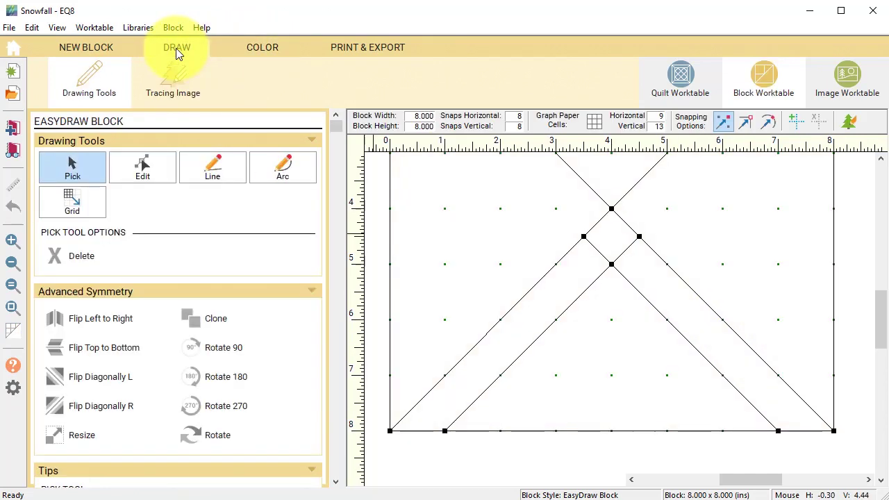
# Draw vertical lines at 3 and 5 inches from the 6-inch level to the bottom edge, joined by horizontals at 6 and 7 inches
pyautogui.click(212, 167)
pyautogui.moveTo(564, 333); pyautogui.dragTo(564, 449)
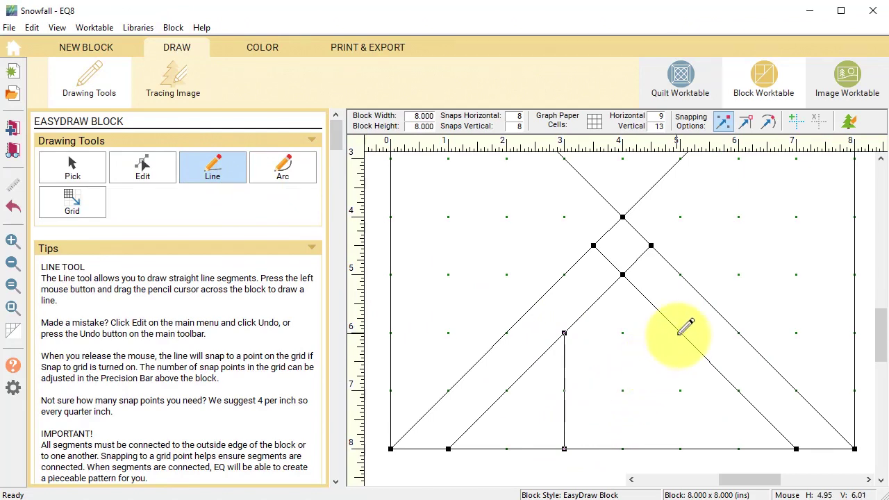
pyautogui.moveTo(680, 333); pyautogui.dragTo(681, 449)
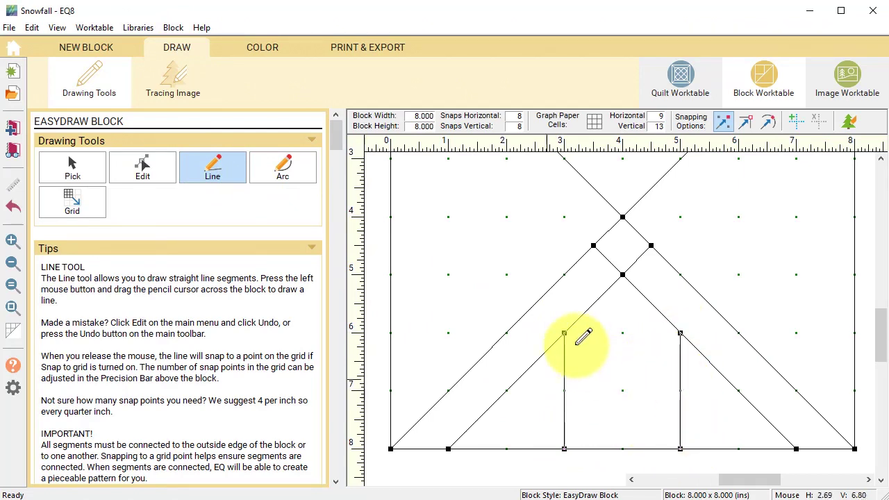
pyautogui.moveTo(564, 334); pyautogui.dragTo(680, 333)
pyautogui.moveTo(566, 391); pyautogui.dragTo(679, 391)
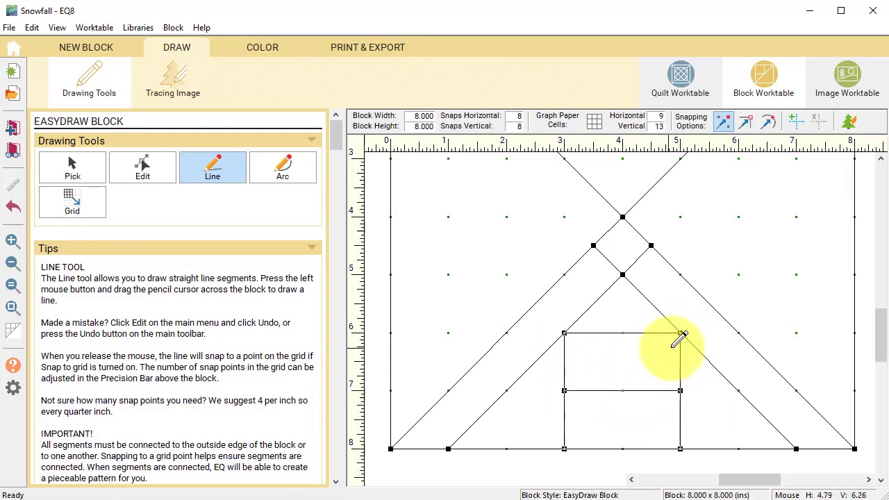
# Draw diagonals forming two stacked upward-pointing flying geese inside the 2-inch-wide column at the block's bottom centre
pyautogui.click(213, 171)
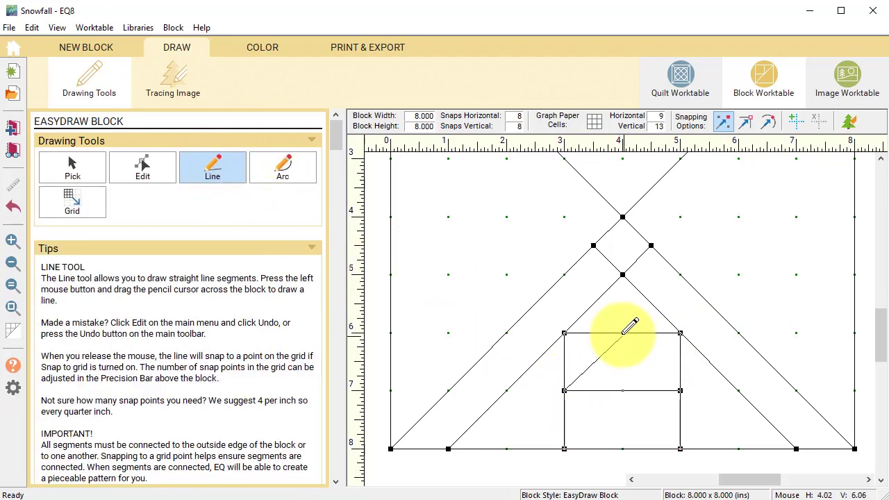
pyautogui.moveTo(625, 331)
pyautogui.mouseDown()
pyautogui.moveTo(683, 383)
pyautogui.moveTo(679, 391)
pyautogui.mouseUp()
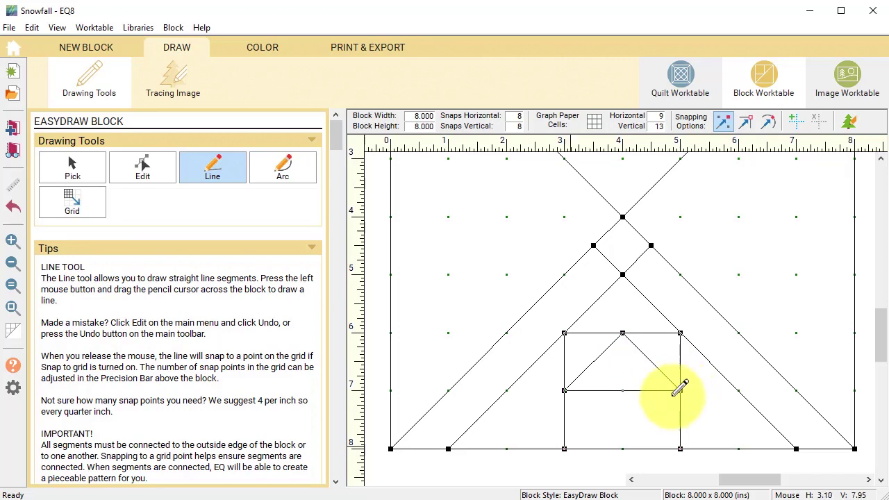
pyautogui.moveTo(564, 448)
pyautogui.mouseDown()
pyautogui.moveTo(622, 391)
pyautogui.moveTo(680, 448)
pyautogui.mouseUp()
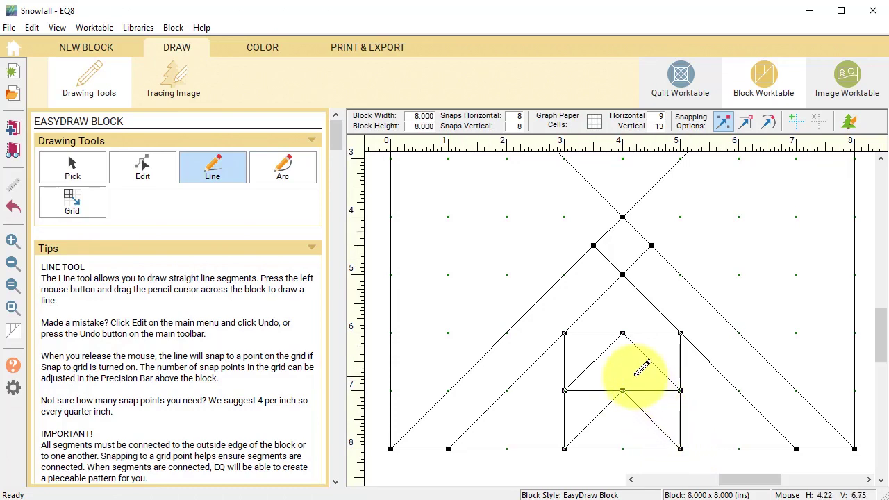
# Delete the short diagonal segment crossing the strip just below and to the right of the block's centre
pyautogui.click(71, 169)
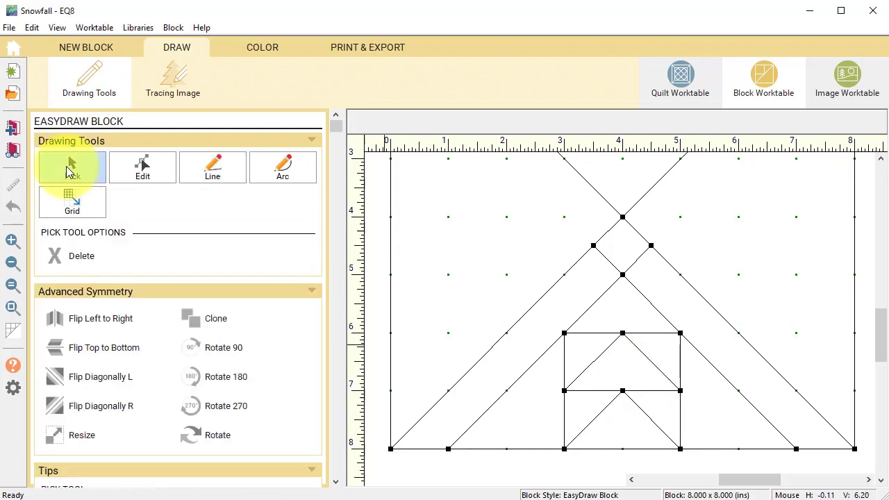
pyautogui.click(641, 256)
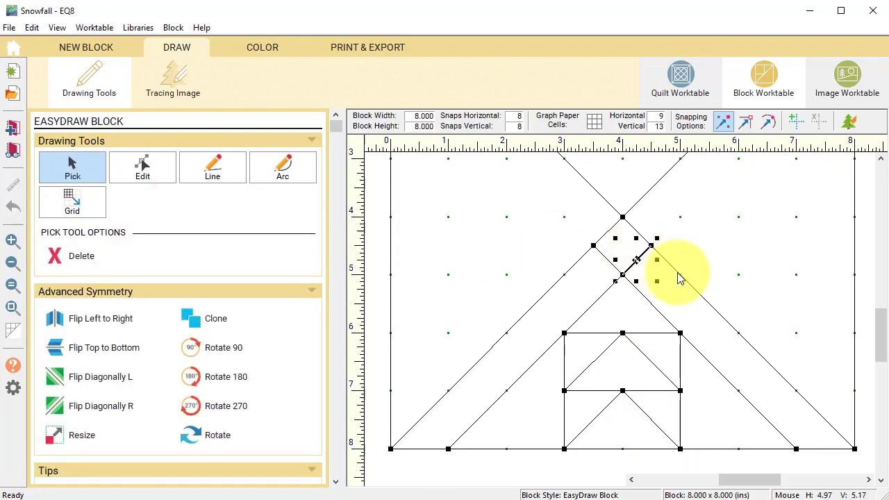
pyautogui.click(78, 255)
# Paint the two strips and all background patches around the geese in the bottom triangle with the navy white-dotted fabric
pyautogui.click(262, 46)
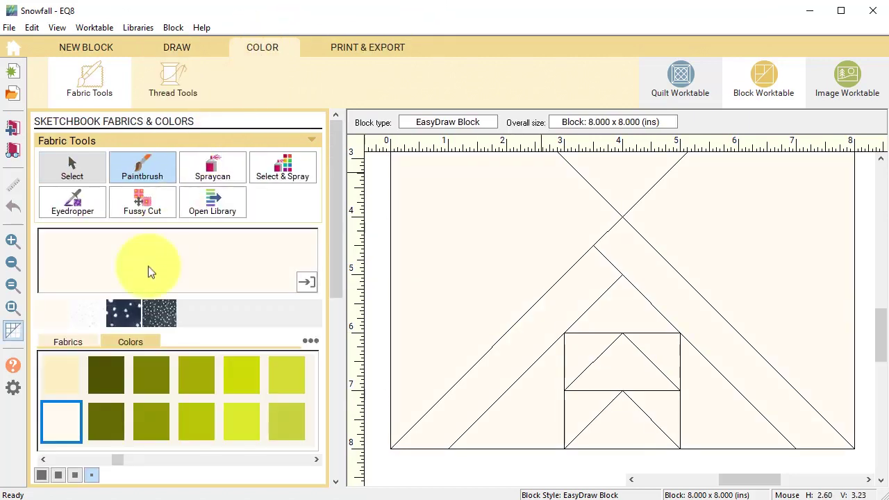
pyautogui.click(145, 314)
pyautogui.click(575, 300)
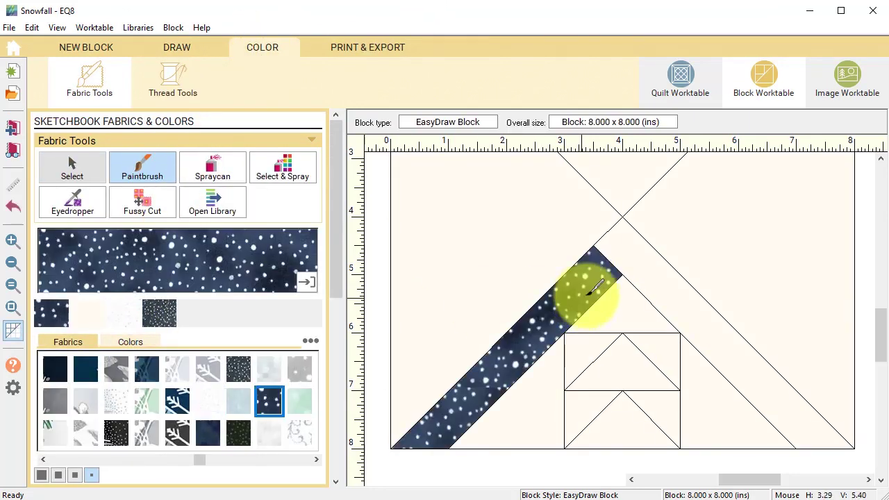
pyautogui.click(603, 298)
pyautogui.click(559, 363)
pyautogui.click(558, 373)
pyautogui.click(587, 357)
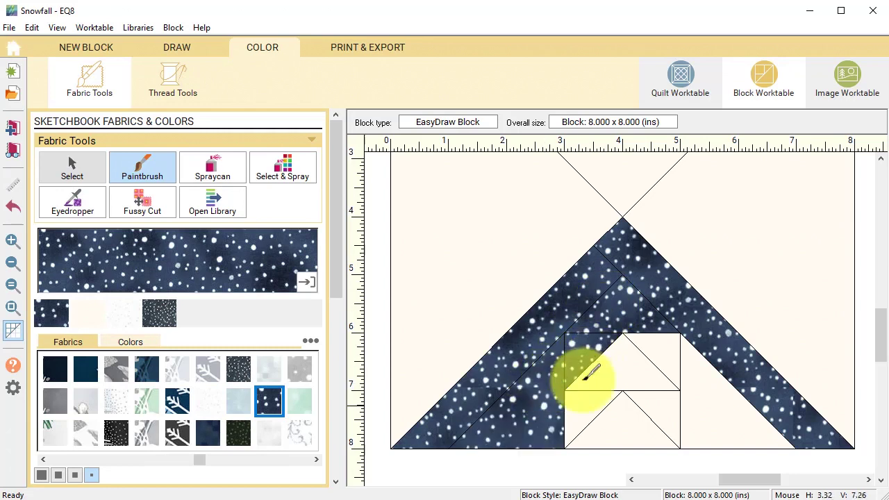
pyautogui.click(583, 404)
pyautogui.click(662, 401)
pyautogui.click(663, 358)
pyautogui.click(687, 379)
# Paint the two flying geese patches with the white speckled fabric and add the finished block to the project sketchbook
pyautogui.click(208, 401)
pyautogui.click(621, 367)
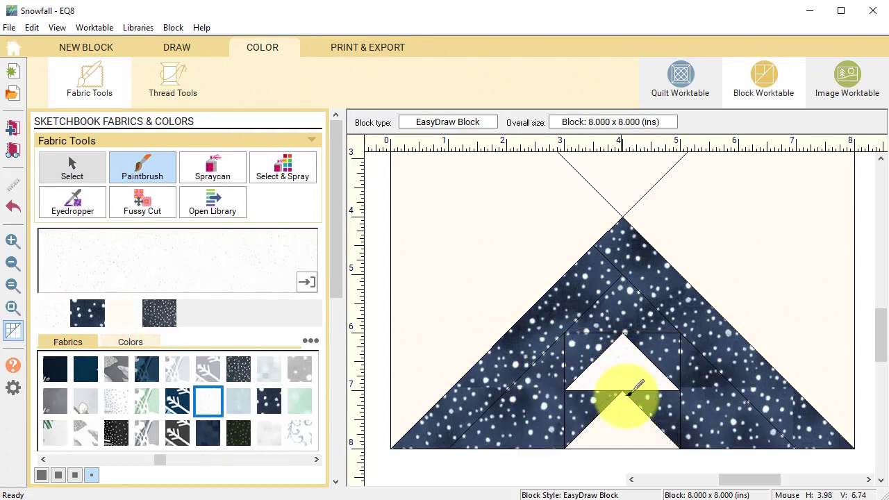
pyautogui.click(624, 420)
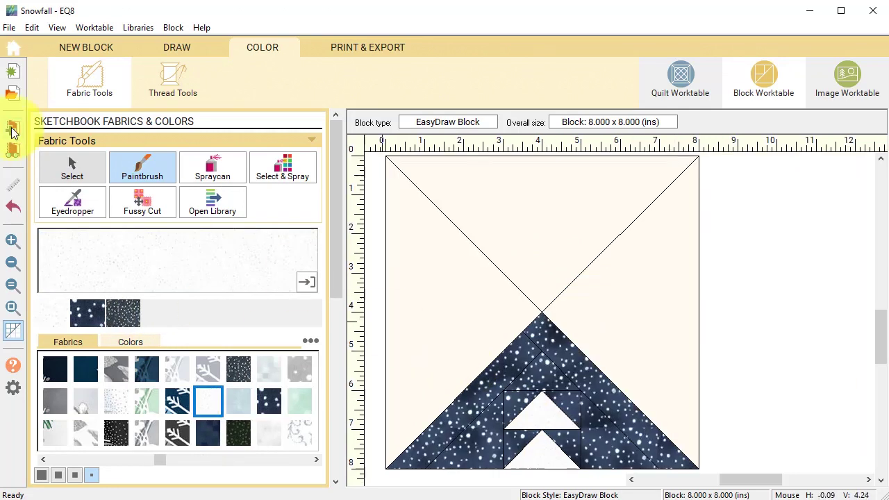
# Open the block's foundation pattern print settings and clear the suggested sections to start the sectioning over
pyautogui.click(387, 50)
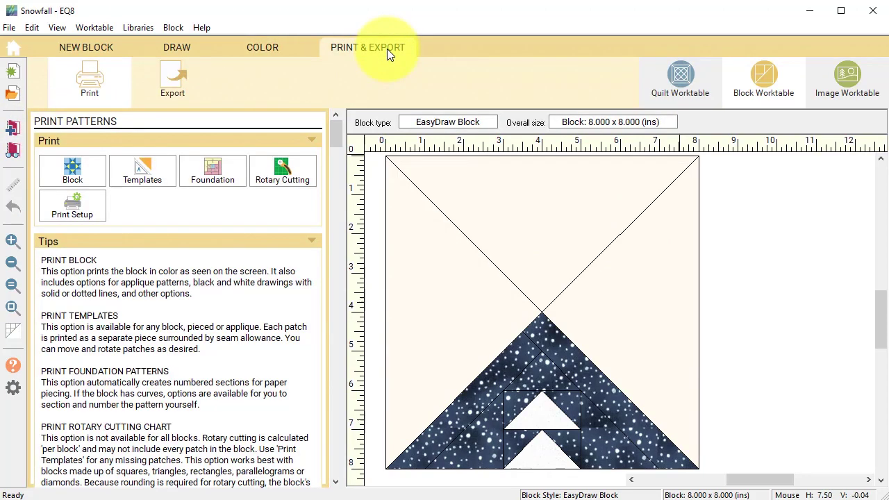
pyautogui.click(217, 170)
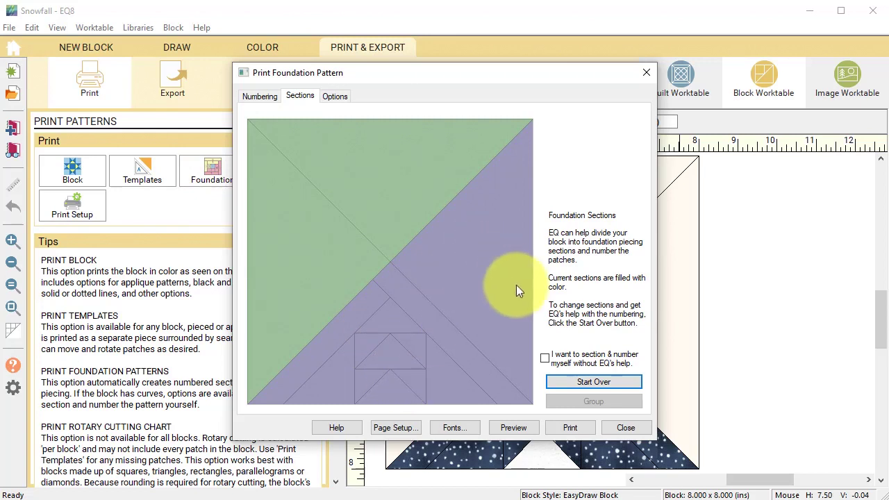
pyautogui.click(612, 378)
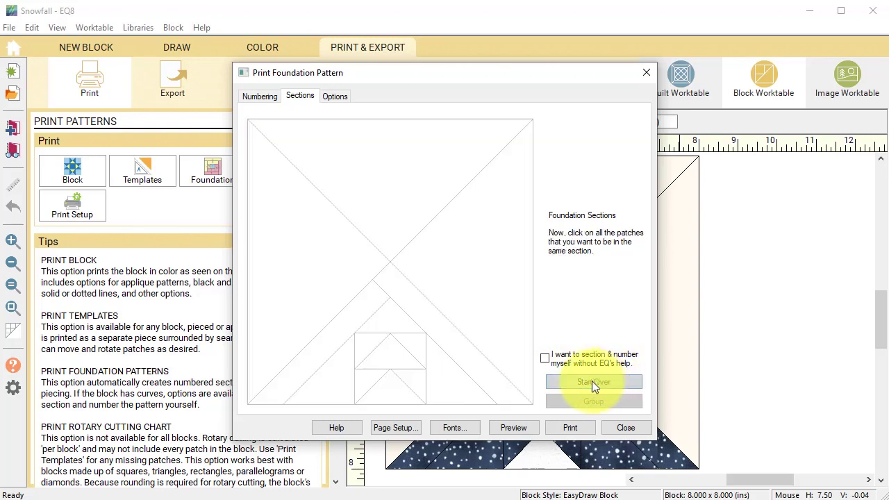
# Select every patch of the pieced bottom triangle and group them into one foundation section
pyautogui.click(372, 384)
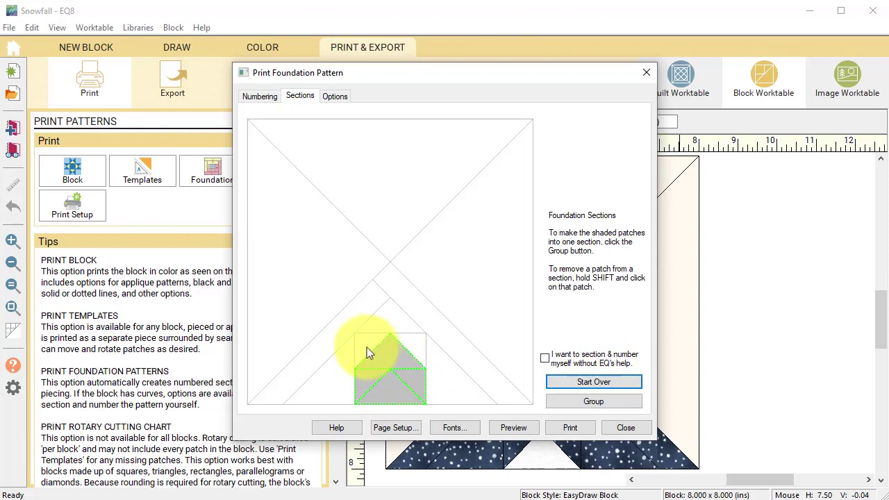
pyautogui.click(365, 354)
pyautogui.click(397, 321)
pyautogui.click(341, 375)
pyautogui.click(452, 375)
pyautogui.click(352, 332)
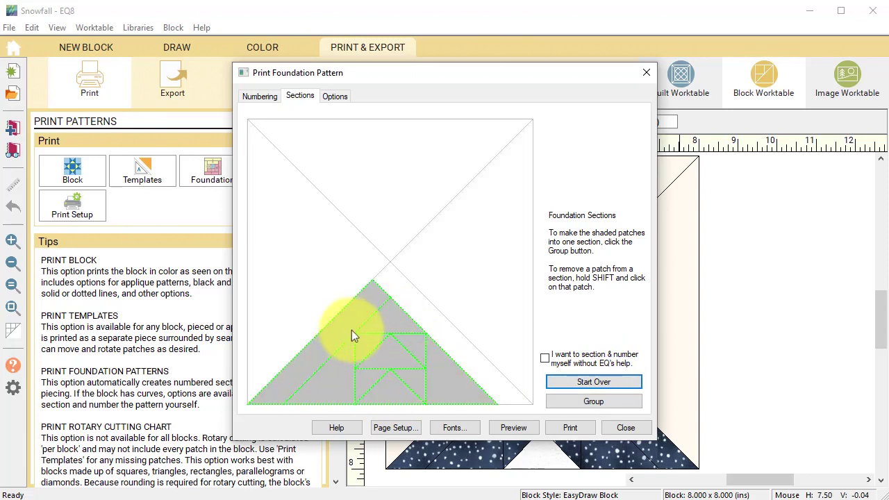
pyautogui.click(424, 318)
pyautogui.click(597, 402)
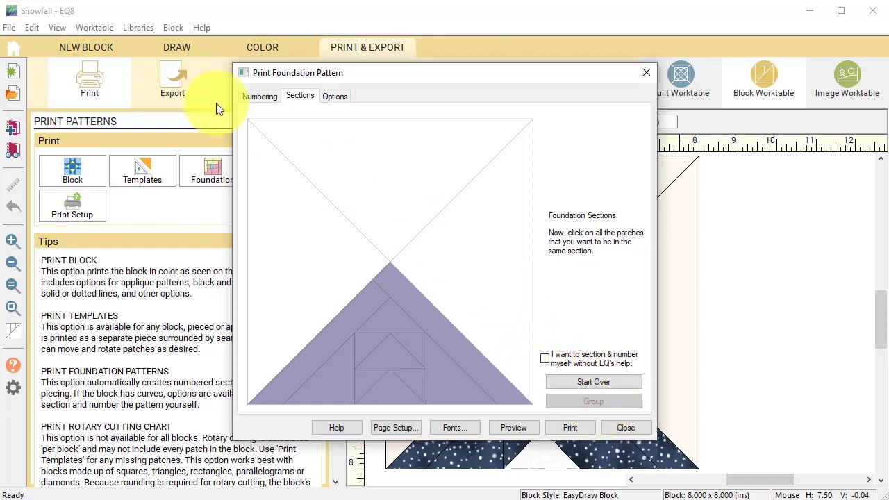
# Check the section's numbering, rotate and move its previewed pattern to fit one page, and close the preview and print settings
pyautogui.click(265, 100)
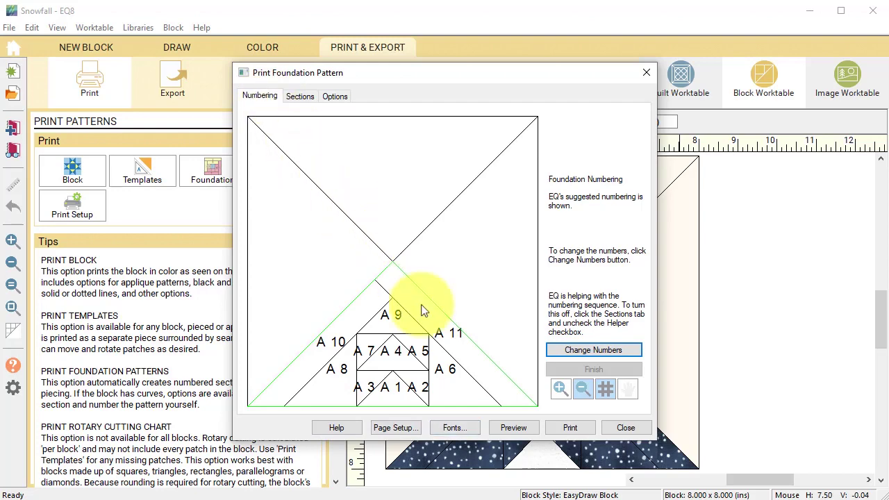
pyautogui.click(515, 427)
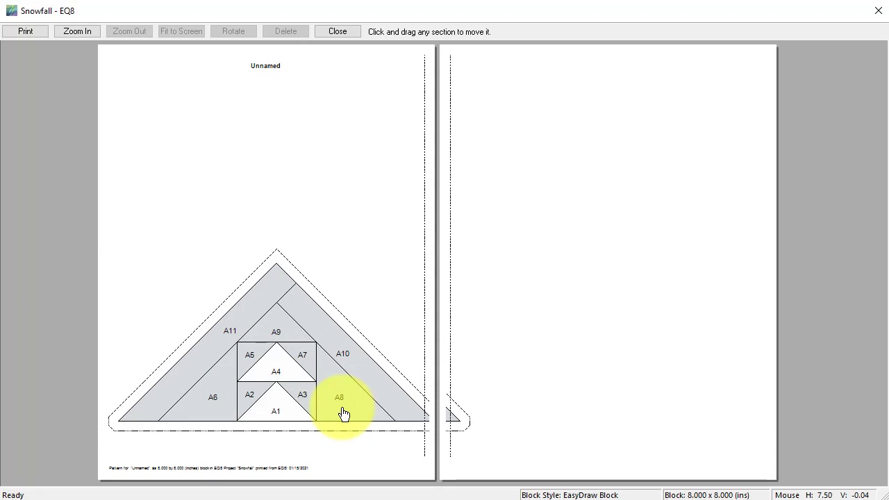
pyautogui.click(288, 307)
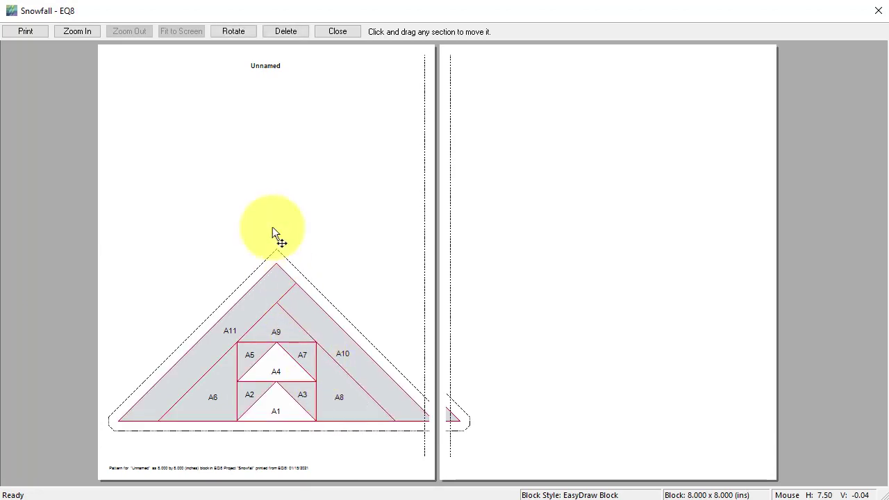
pyautogui.click(235, 32)
pyautogui.click(236, 33)
pyautogui.click(236, 32)
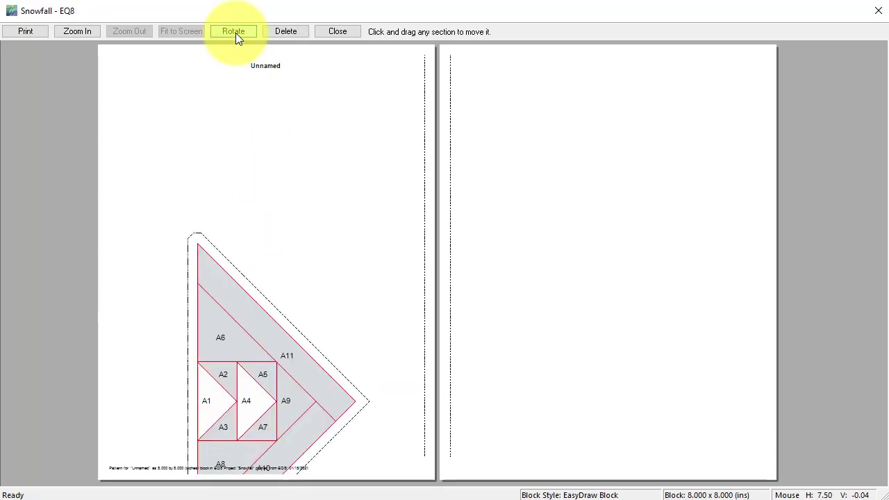
pyautogui.moveTo(260, 402); pyautogui.dragTo(237, 262)
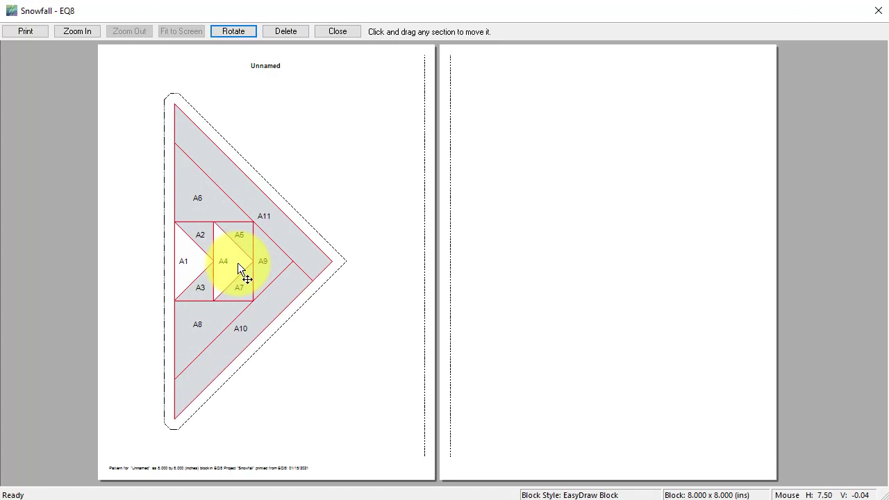
pyautogui.click(345, 31)
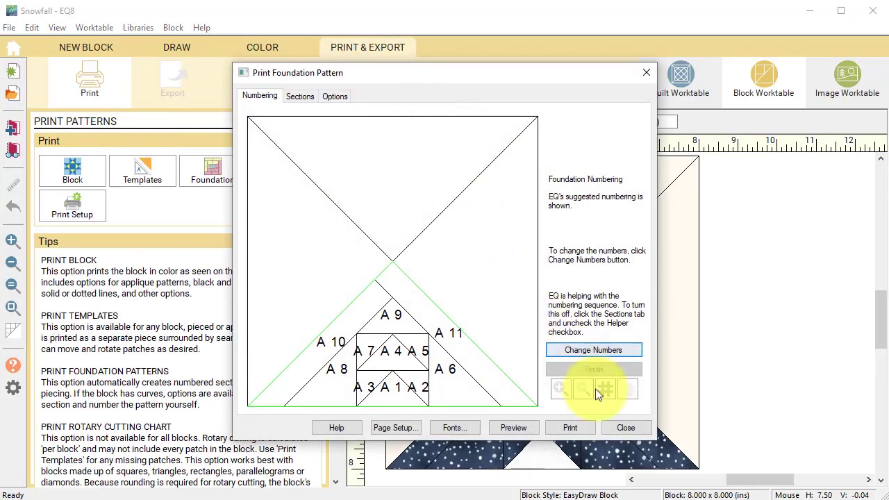
pyautogui.click(625, 429)
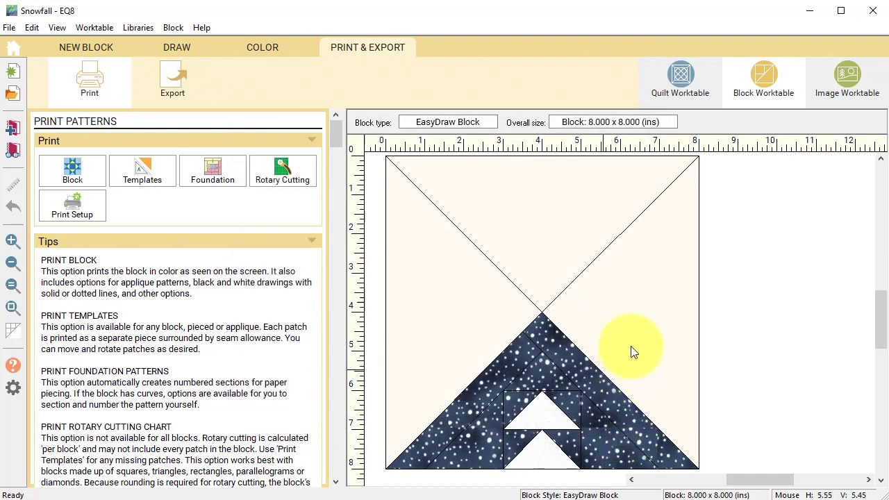
# Return to the quilt and set the new quarter-triangle geese block in all four corner triangles of the runner
pyautogui.click(678, 81)
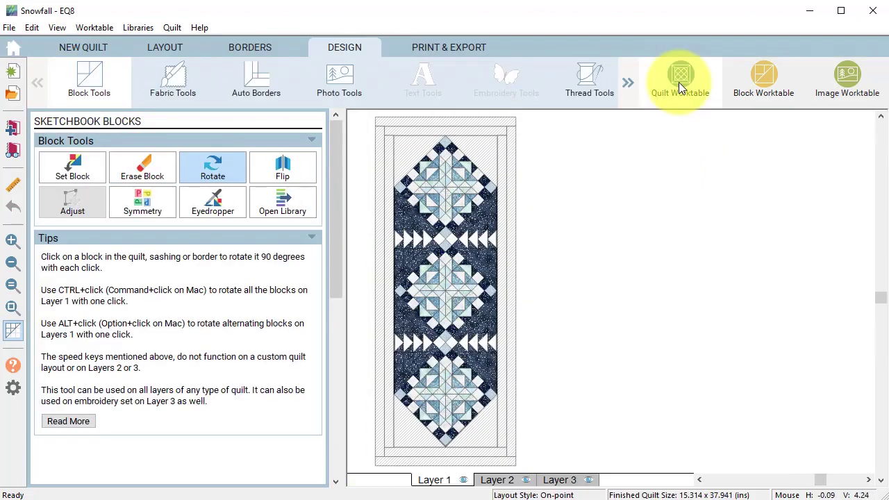
pyautogui.click(73, 170)
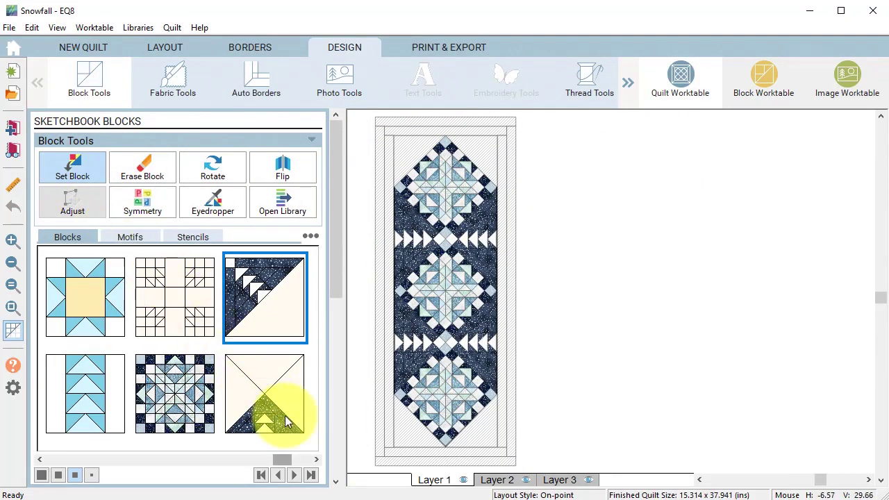
pyautogui.click(281, 411)
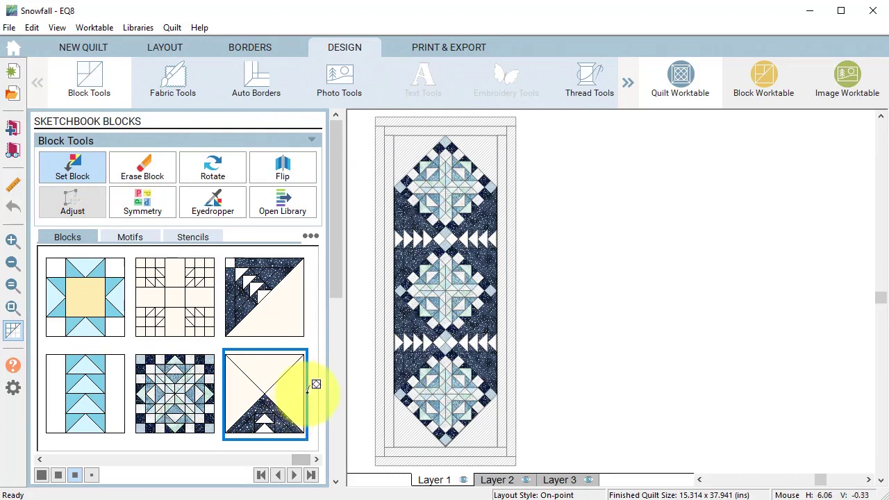
pyautogui.click(414, 144)
pyautogui.click(411, 429)
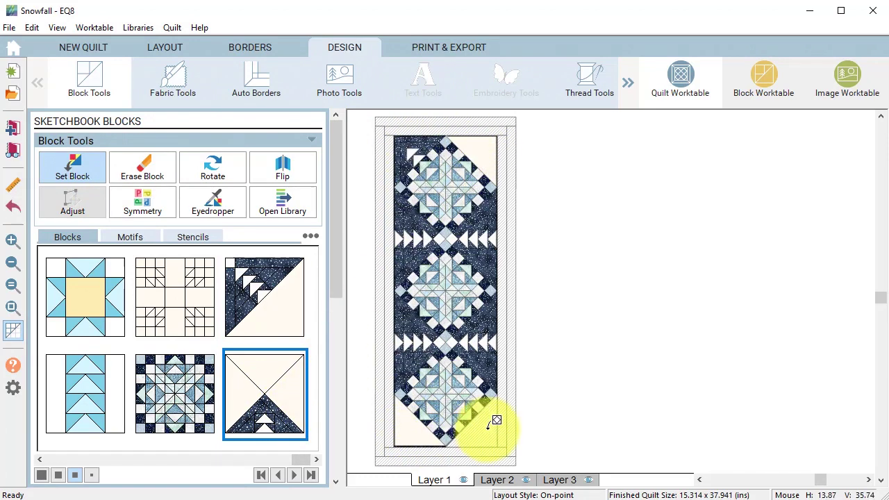
pyautogui.click(487, 429)
# Rotate the top-right and both bottom corner blocks so their navy pieced triangles fill the runner's corners
pyautogui.click(212, 166)
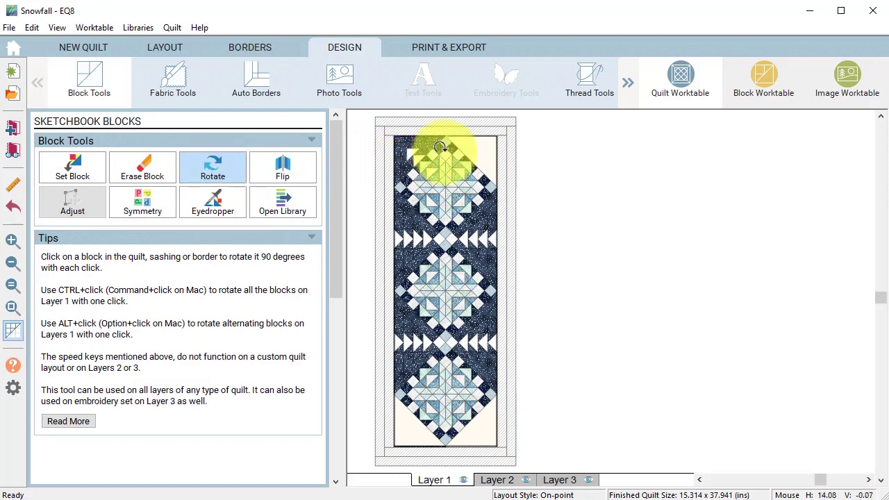
pyautogui.click(476, 425)
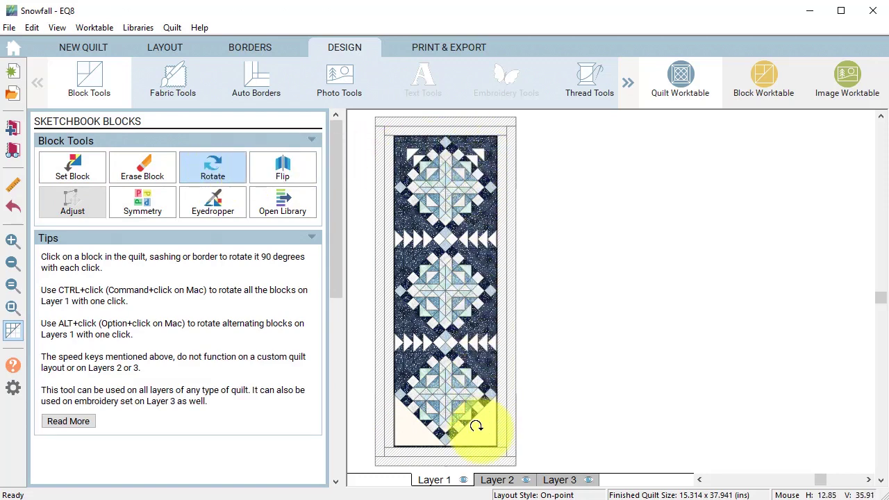
pyautogui.click(408, 430)
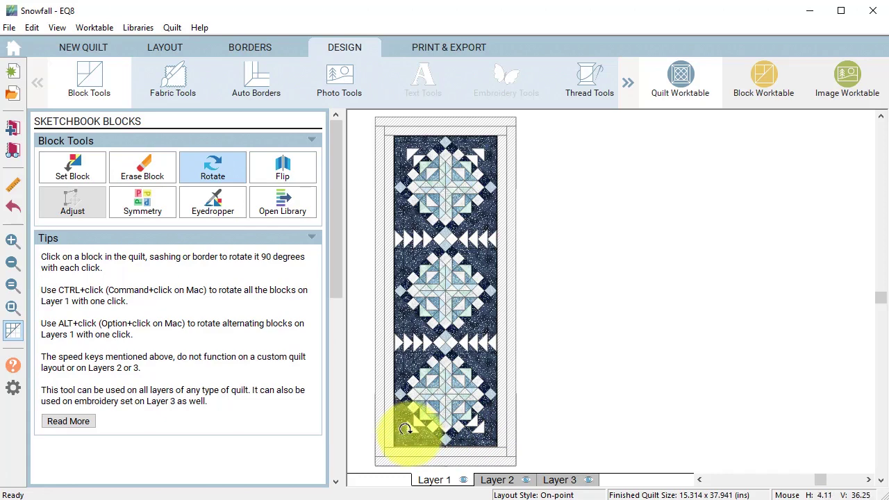
# Paint the runner's inner border with the mottled light blue fabric
pyautogui.click(173, 78)
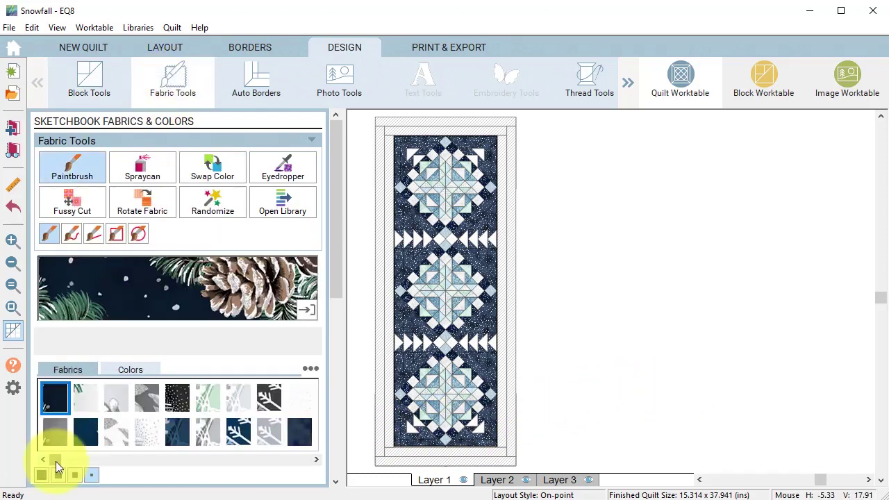
pyautogui.moveTo(56, 460); pyautogui.dragTo(271, 459)
pyautogui.click(207, 432)
pyautogui.click(505, 283)
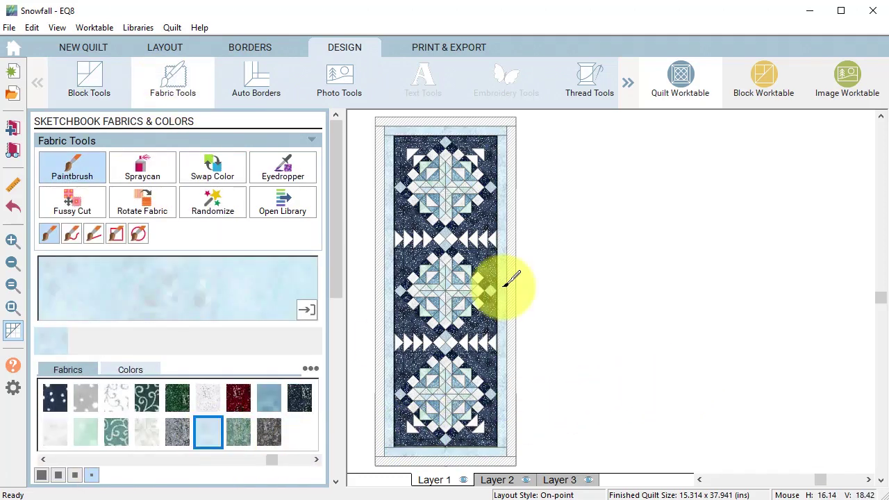
# Paint the runner's outer border with the navy dotted fabric sampled from the quilt, and hide the patch outlines
pyautogui.click(283, 167)
pyautogui.click(406, 217)
pyautogui.keyDown('ctrl'); pyautogui.click(511, 236); pyautogui.keyUp('ctrl')
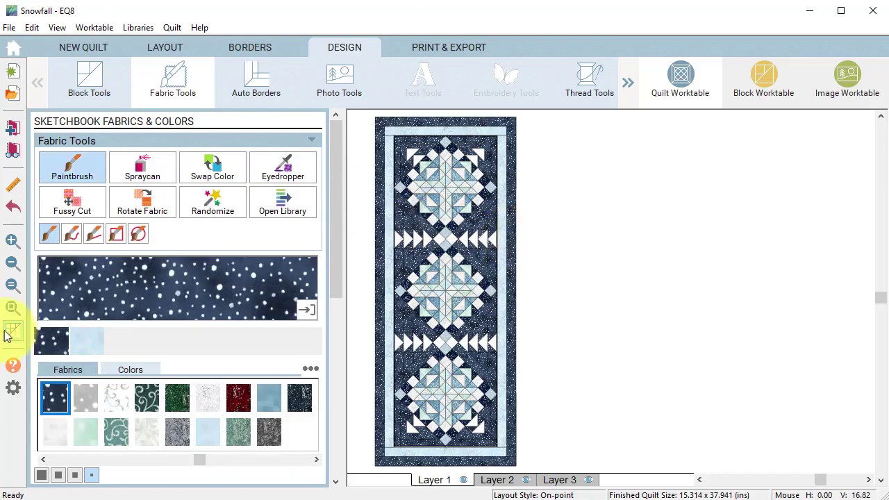
pyautogui.click(11, 335)
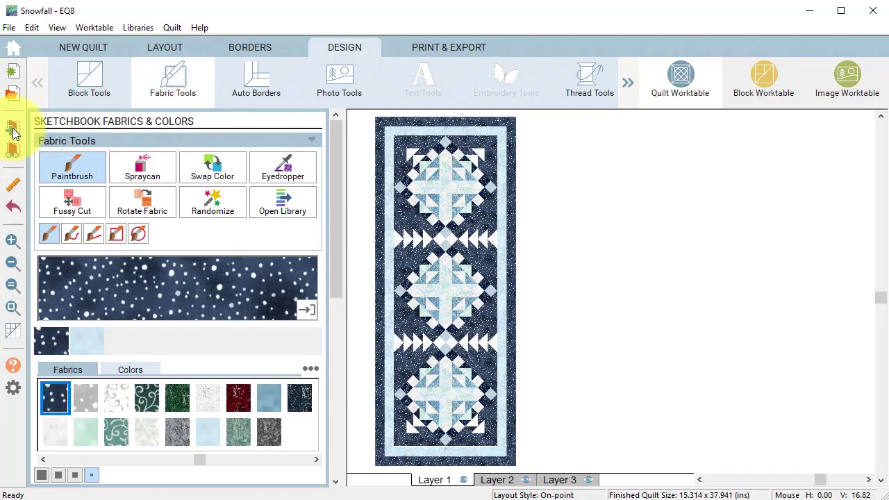
# Check the foundation pattern sections of the upper-left side triangle at its quilt size, and close the print settings
pyautogui.click(446, 45)
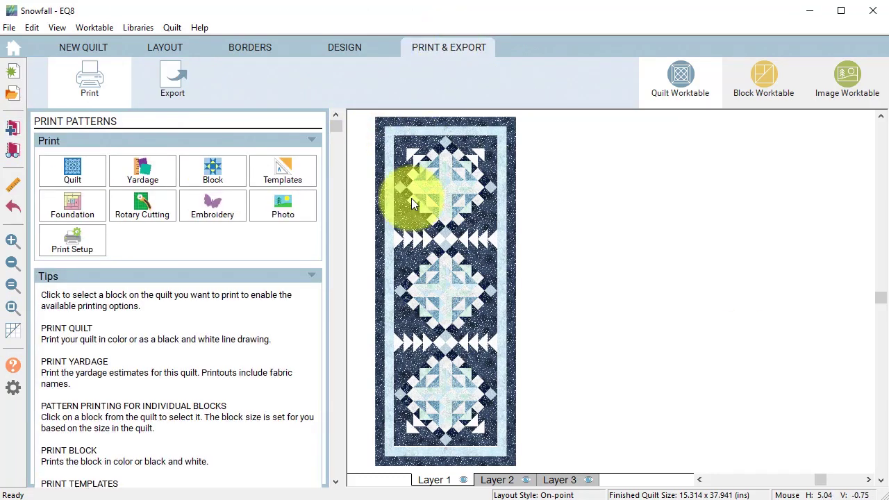
pyautogui.click(413, 260)
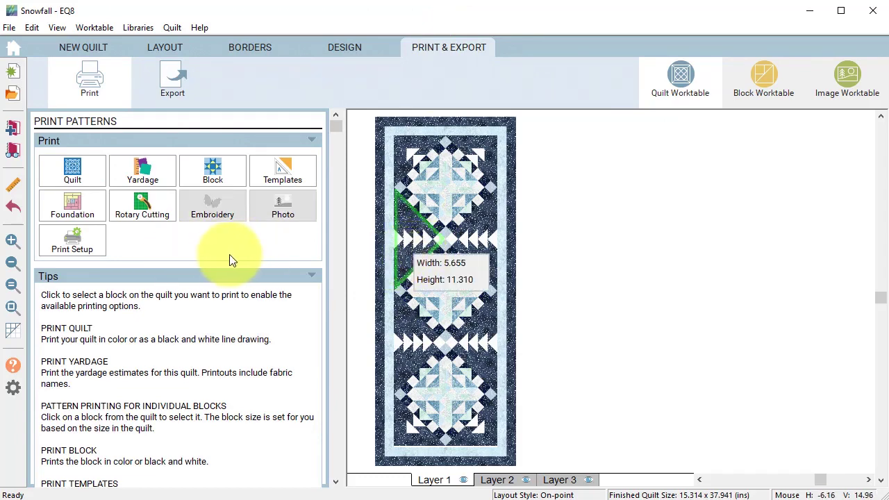
pyautogui.click(69, 211)
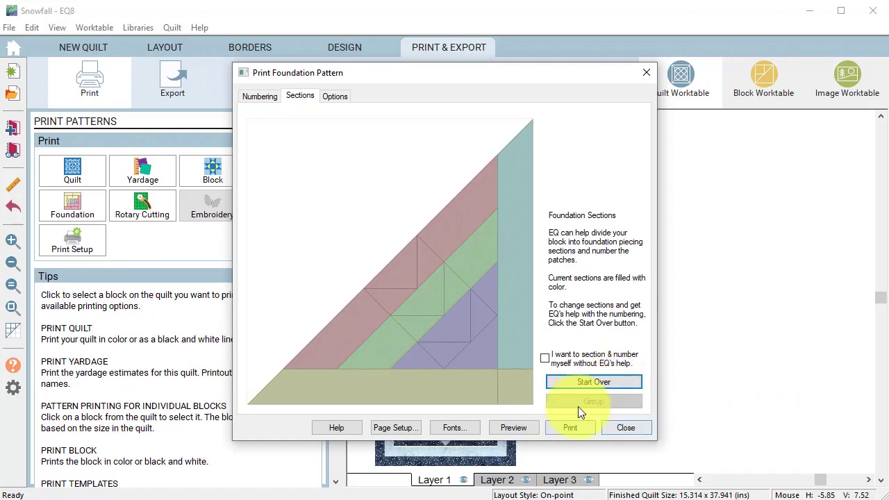
pyautogui.click(630, 426)
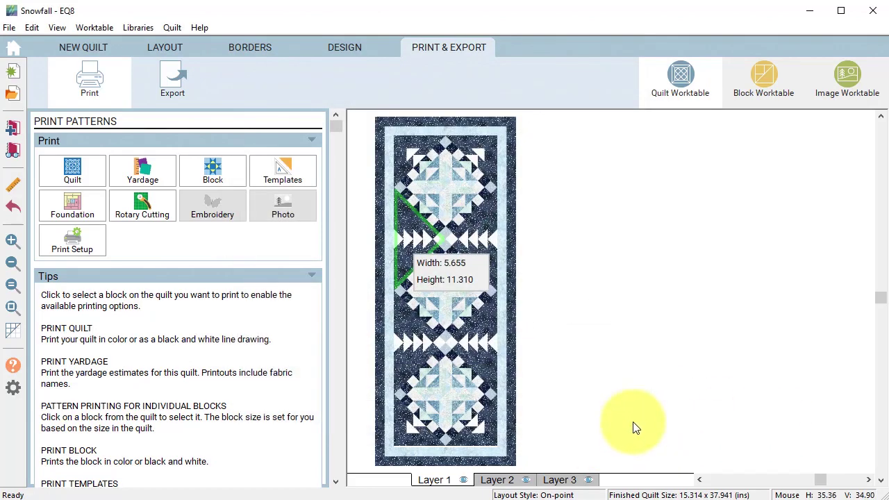
# Find the block used in the upper-left side triangle by sampling it from the quilt, and open it for editing
pyautogui.click(347, 49)
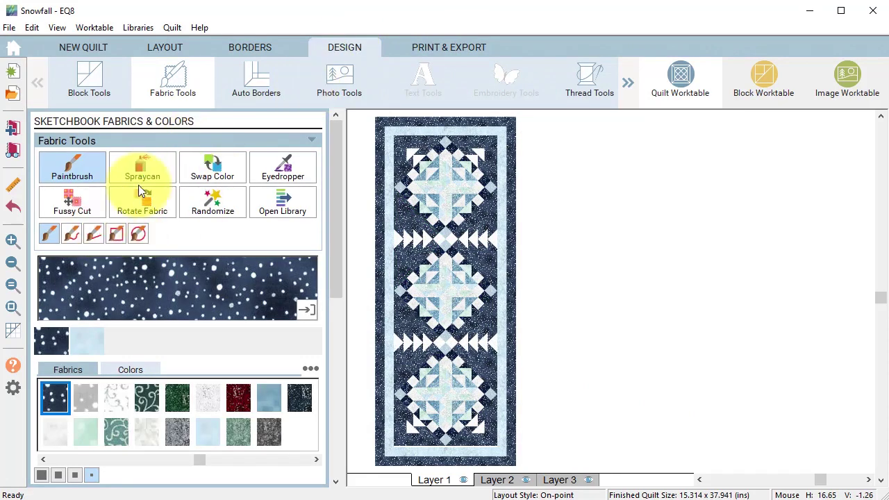
pyautogui.click(87, 80)
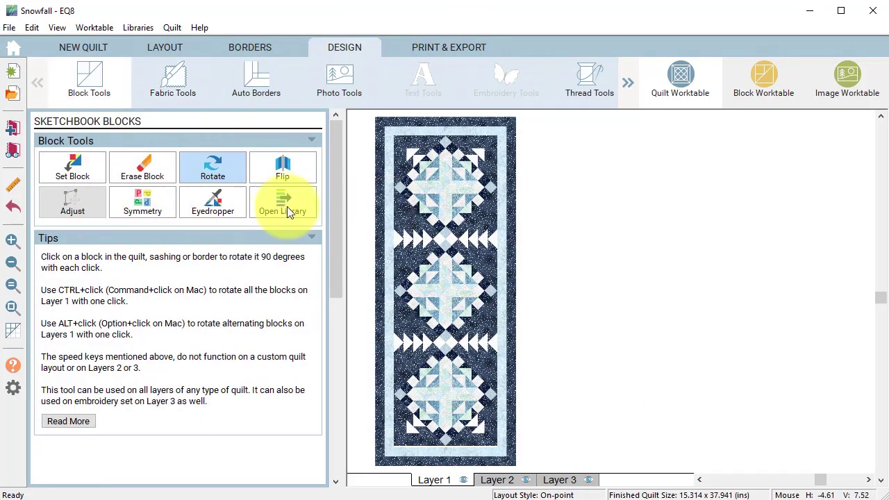
pyautogui.click(213, 209)
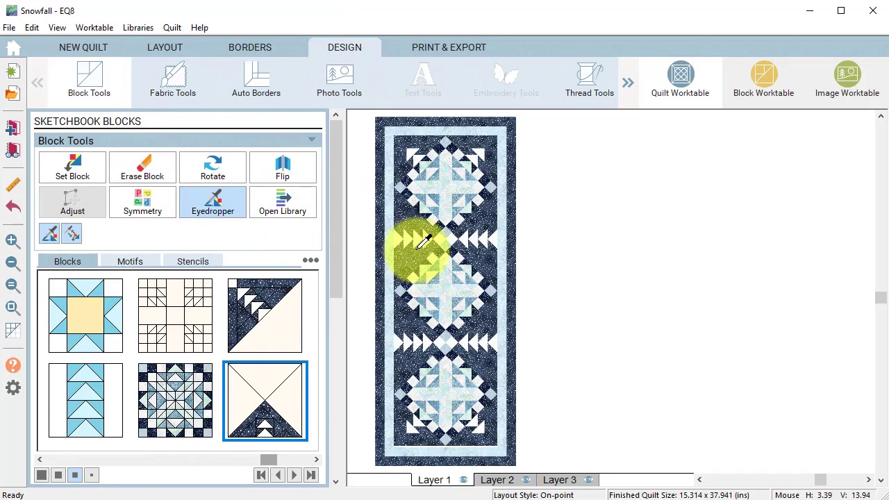
pyautogui.click(407, 254)
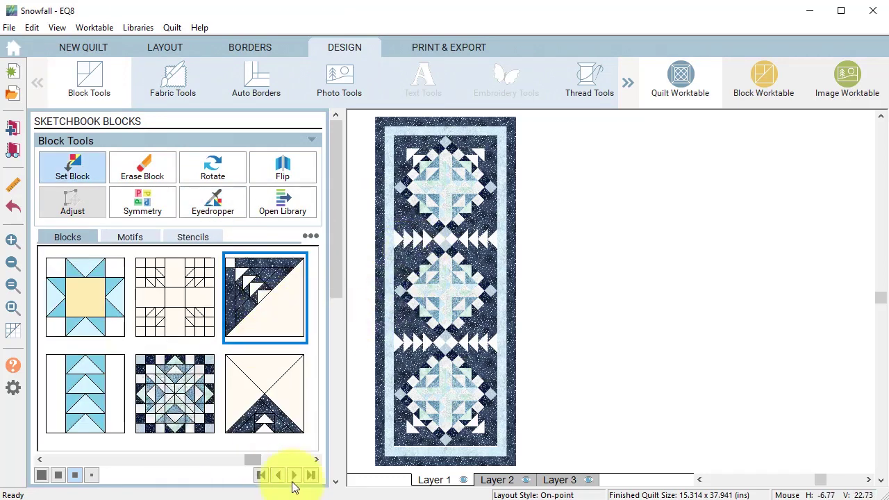
pyautogui.rightClick(265, 299)
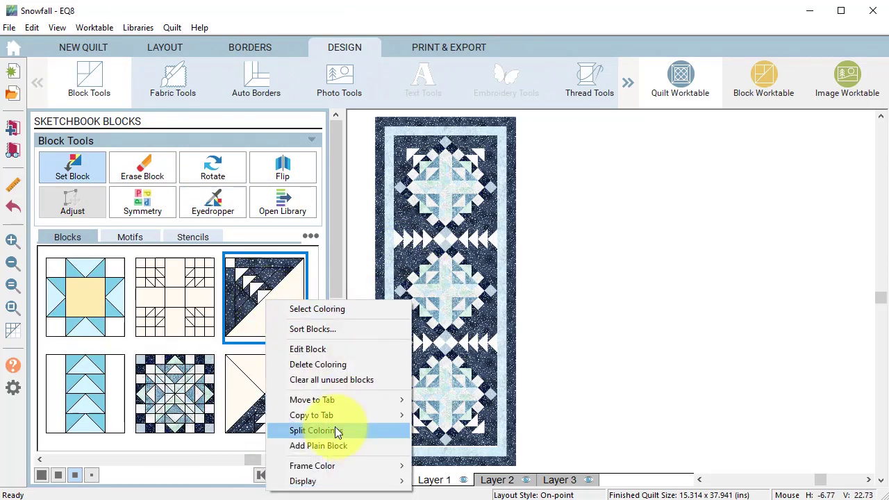
pyautogui.click(322, 349)
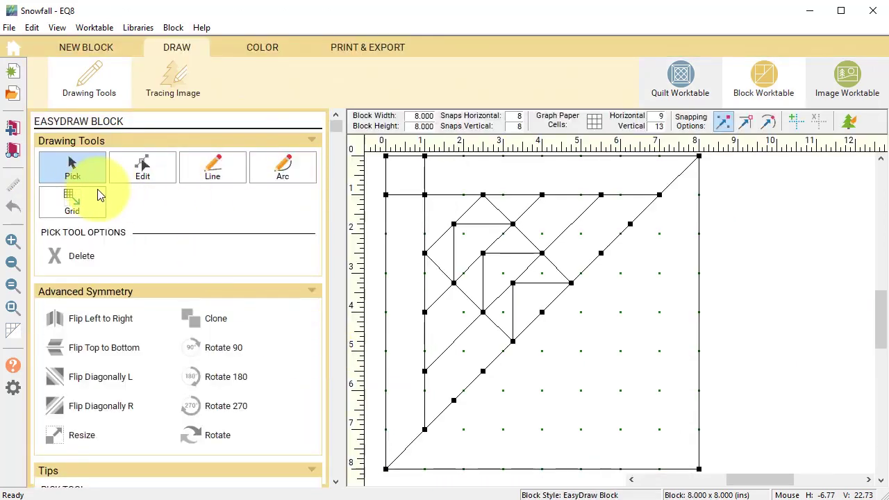
# Delete the extra diagonal seam lines on both sides of the flying geese strip, and add the simplified block to the Sketchbook
pyautogui.click(69, 164)
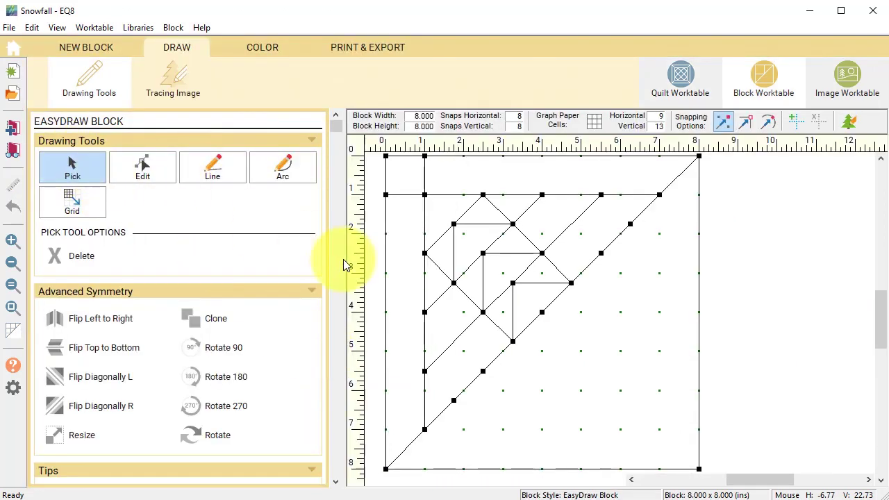
pyautogui.click(439, 297)
pyautogui.press('Delete')
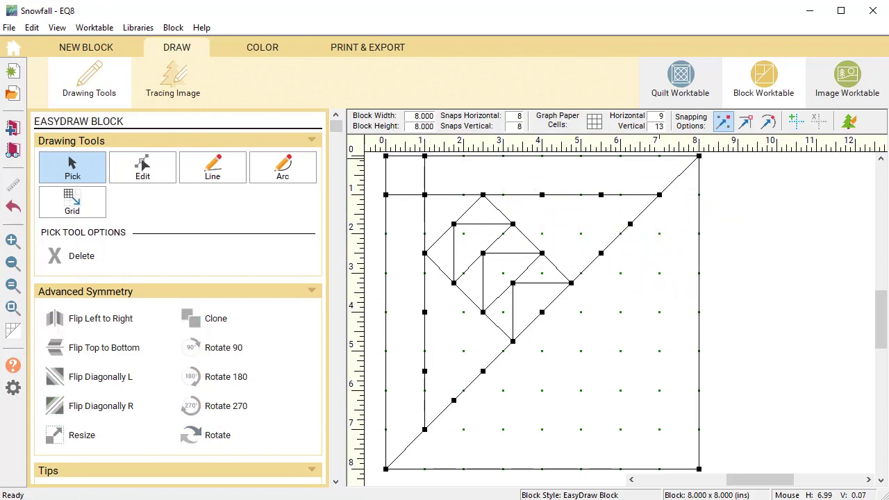
pyautogui.click(270, 49)
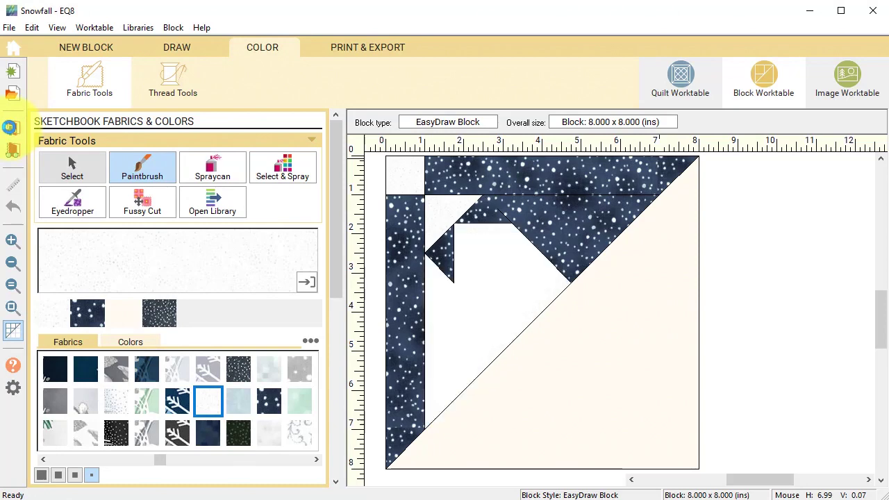
# Return to the quilt and set the simplified geese block in the runner's side setting triangles
pyautogui.click(679, 87)
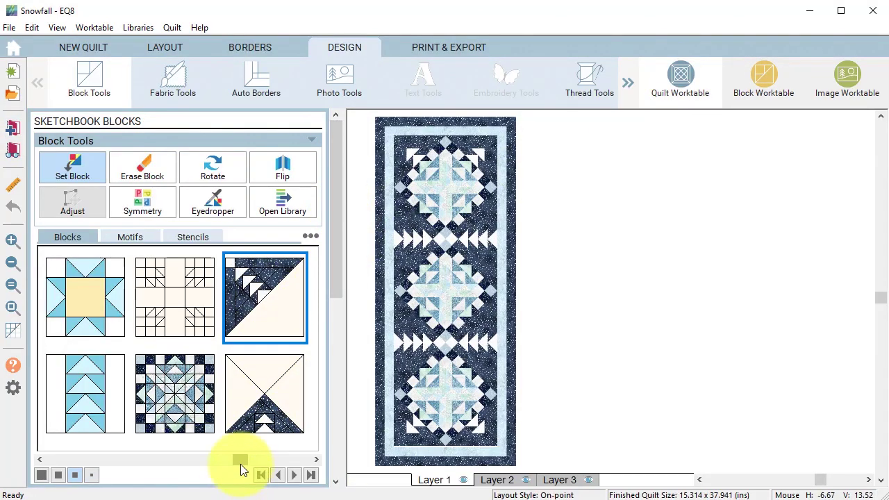
pyautogui.moveTo(238, 460); pyautogui.dragTo(303, 461)
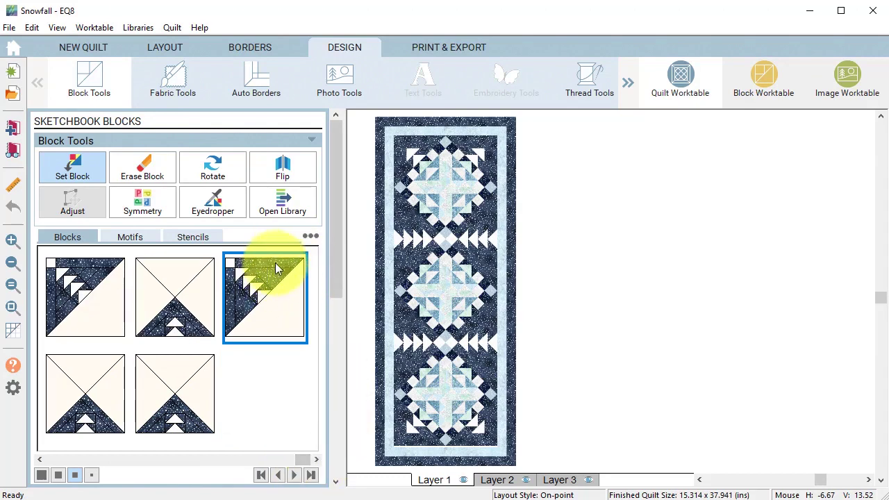
pyautogui.click(489, 226)
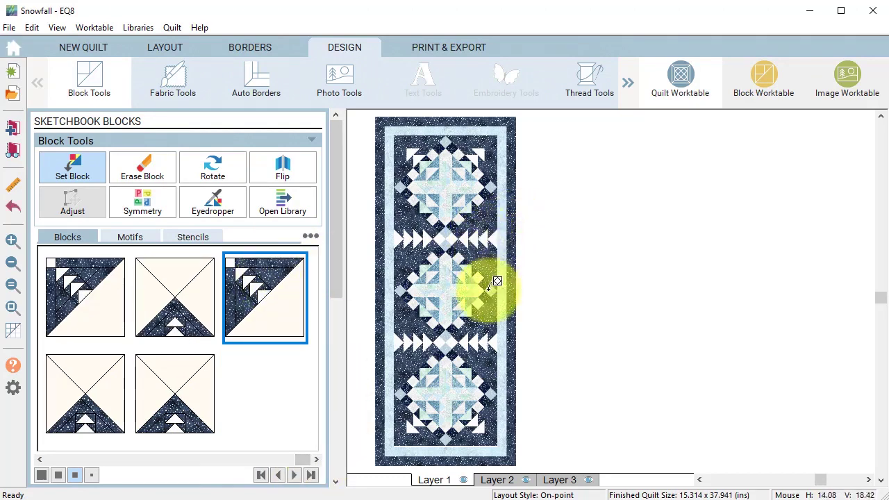
pyautogui.click(491, 333)
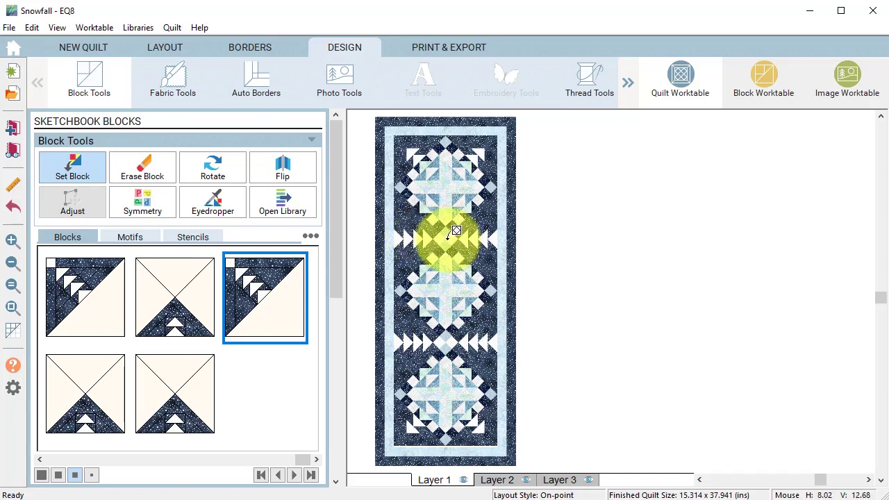
# Check how the simplified upper-left side triangle is divided into foundation sections, and close the print settings
pyautogui.click(450, 49)
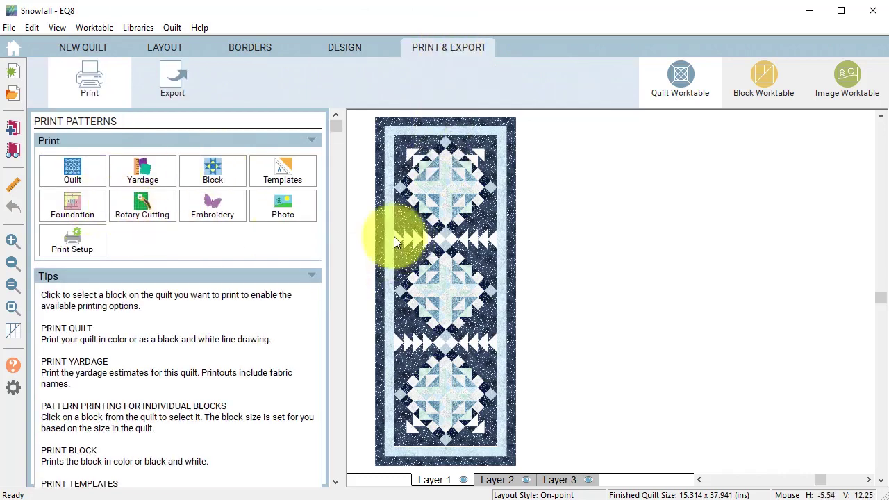
pyautogui.click(409, 253)
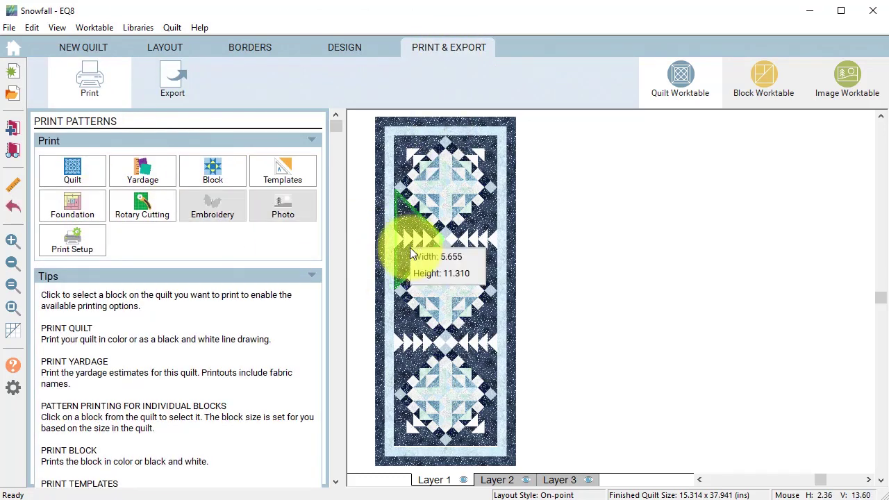
pyautogui.click(73, 207)
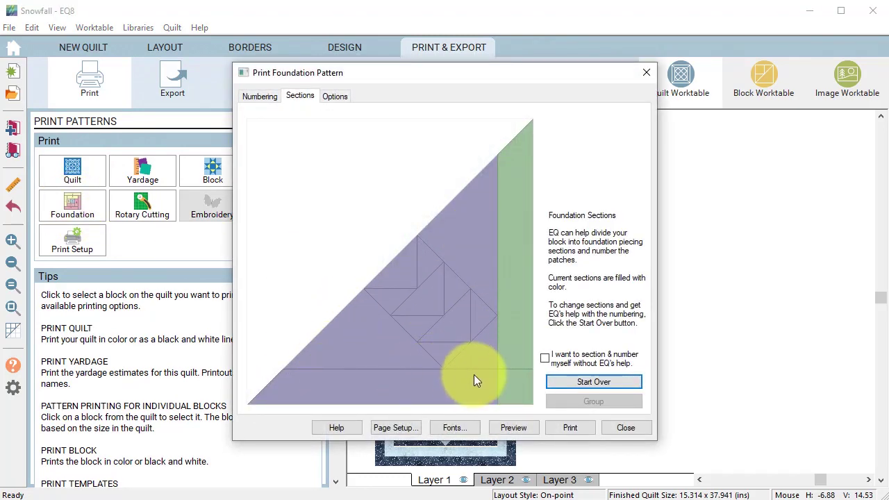
pyautogui.click(625, 427)
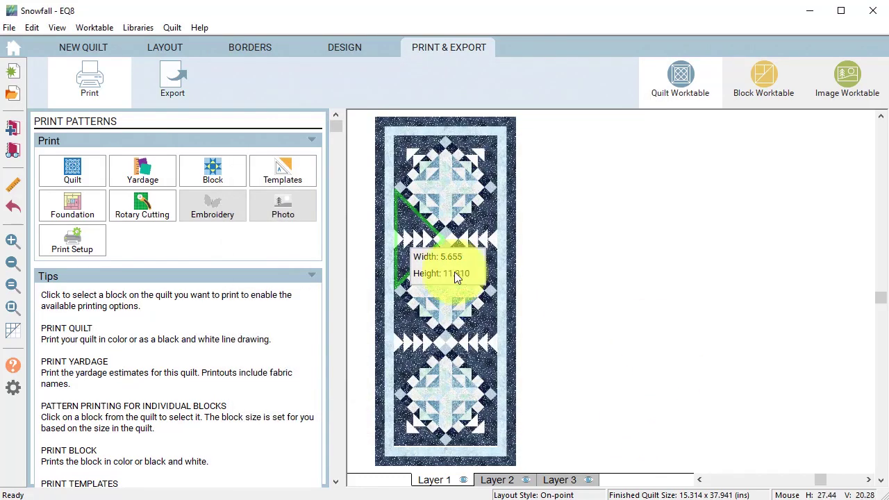
# Preview the rotary cutting chart for the selected side triangle with a 0.25 seam allowance, and close the preview and print settings
pyautogui.click(129, 208)
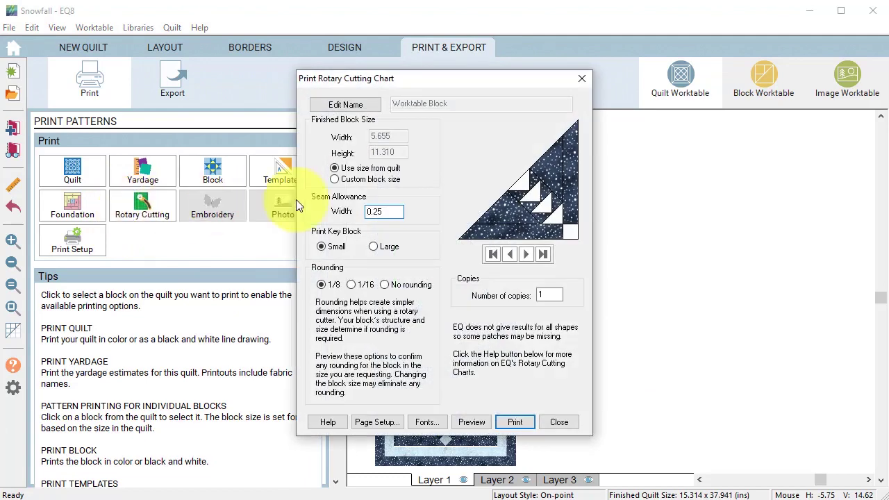
pyautogui.click(475, 423)
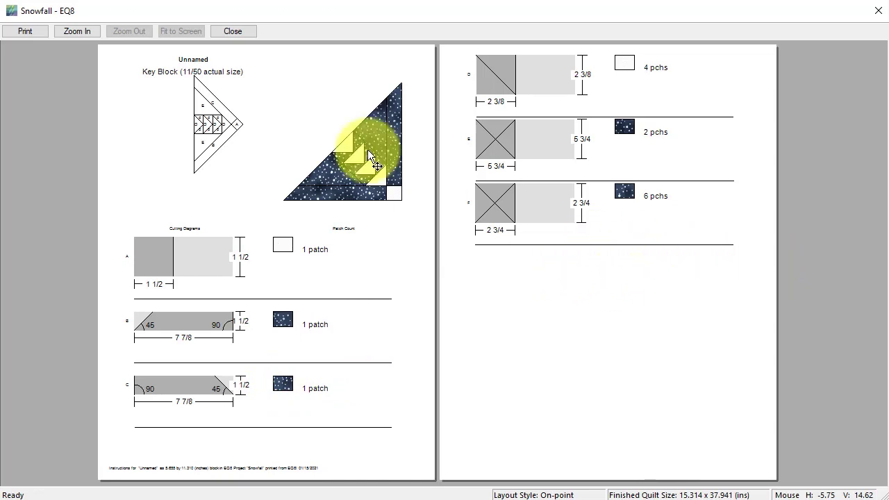
pyautogui.click(245, 30)
pyautogui.click(562, 422)
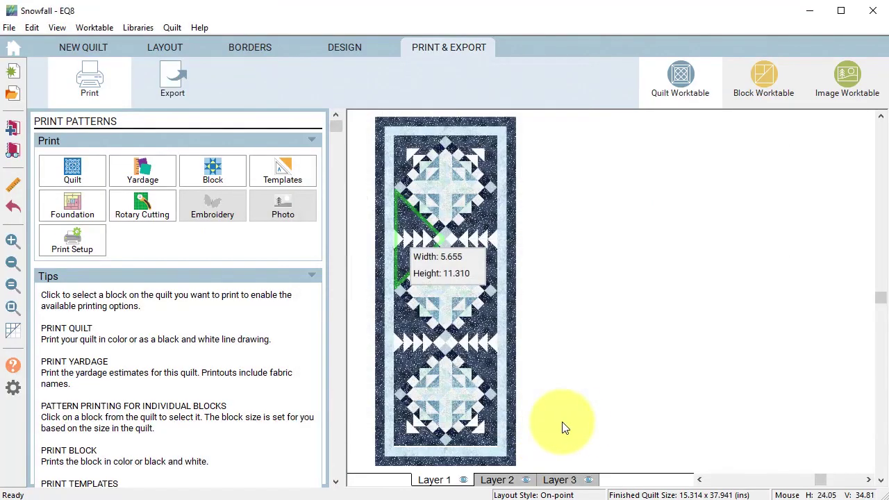